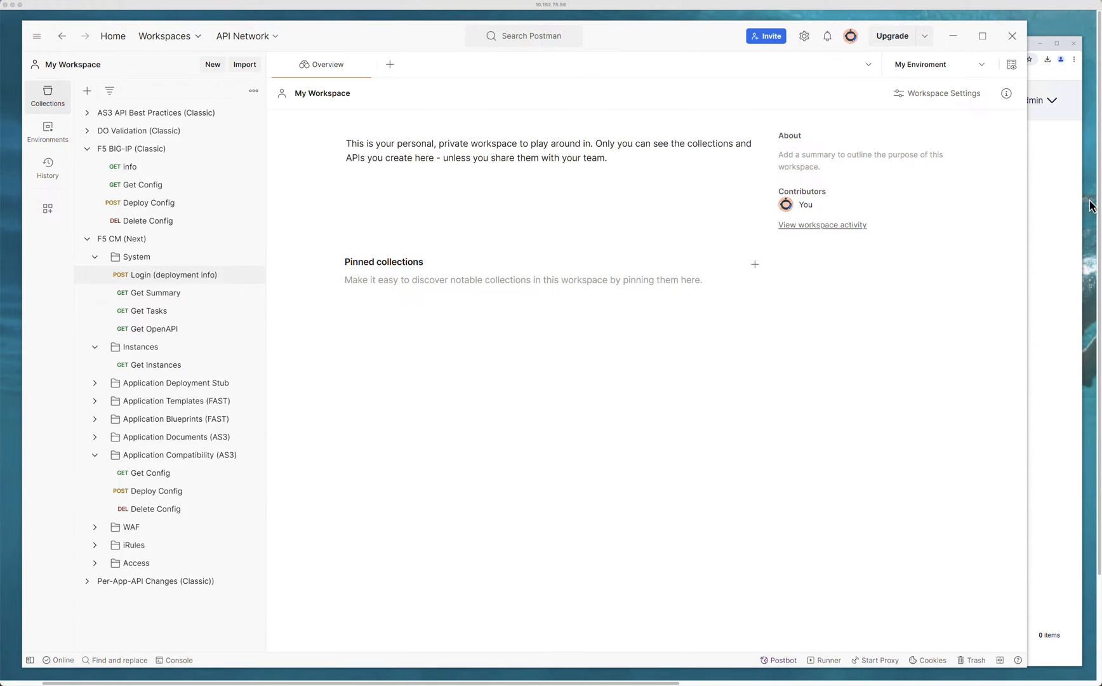
Switch to the browser and view Central Manager's application services and the classic BIG-IP's virtual server list
left_click(1062, 203)
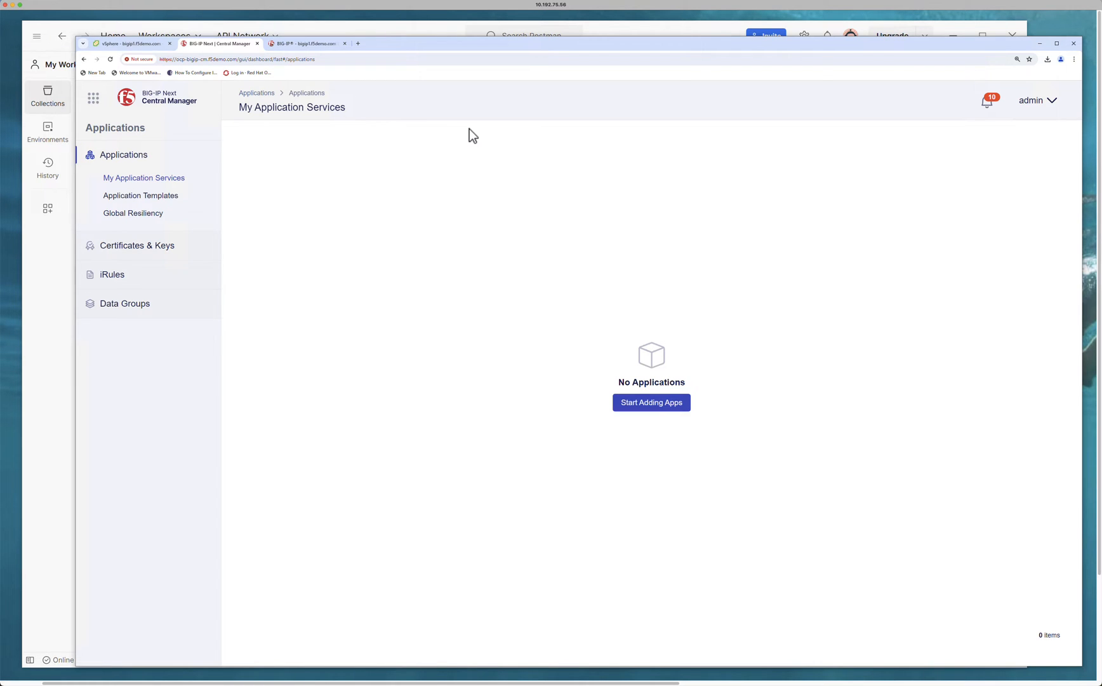
left_click(308, 47)
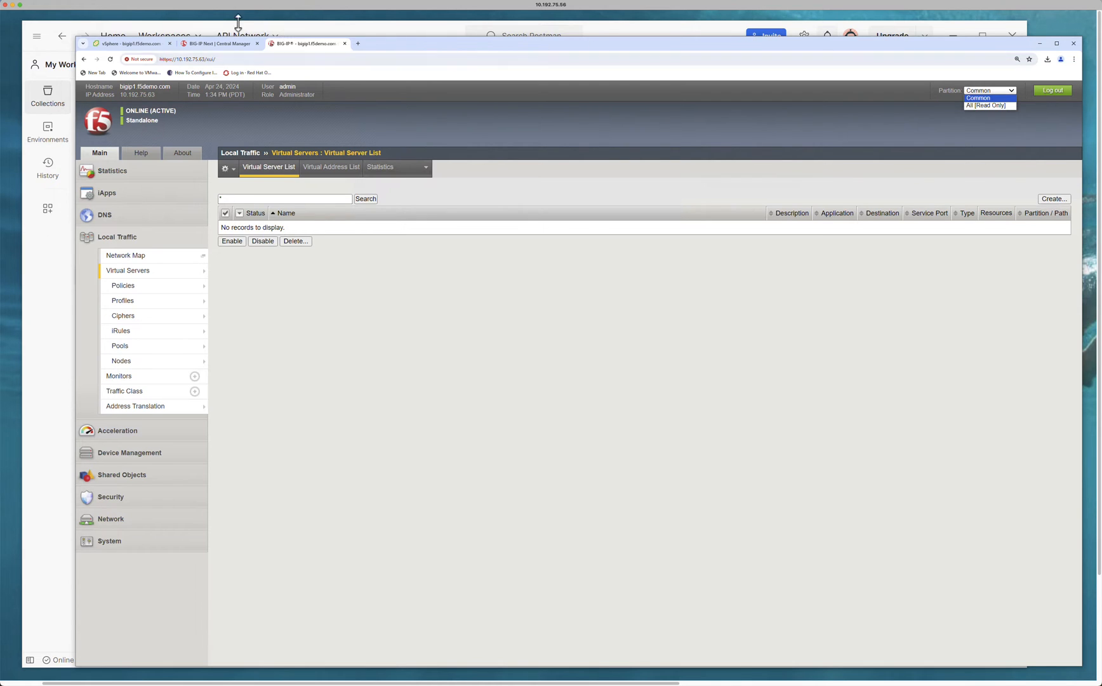
Switch to Postman and send the info and Get Config requests from the F5 BIG-IP (Classic) collection
left_click(40, 287)
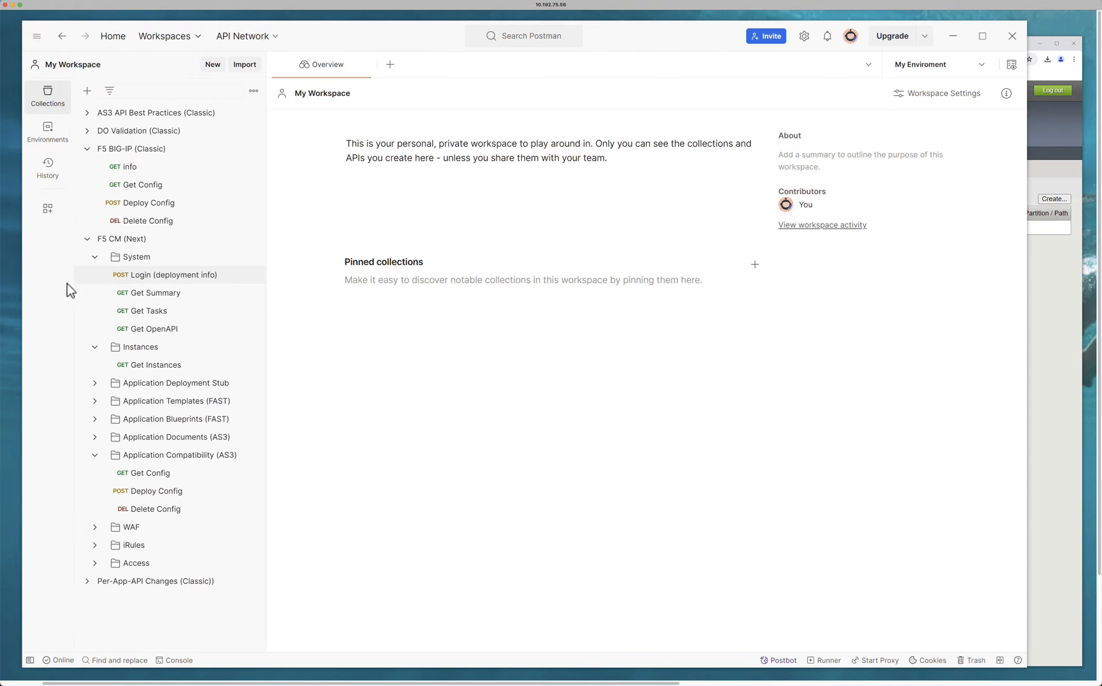
left_click(130, 167)
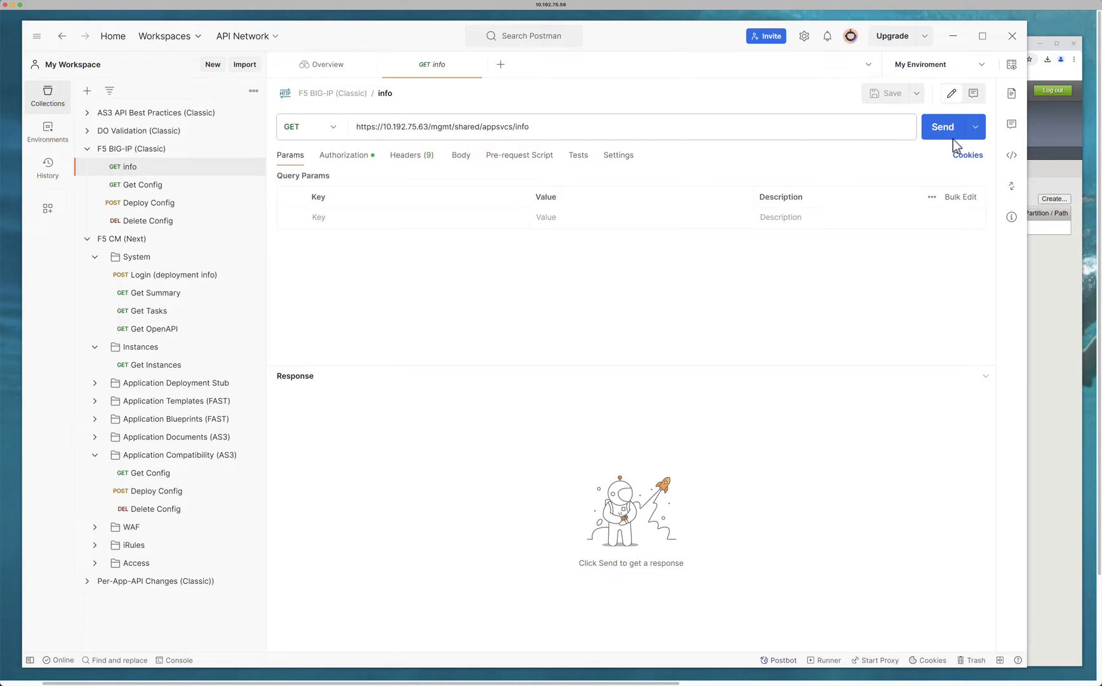
left_click(952, 139)
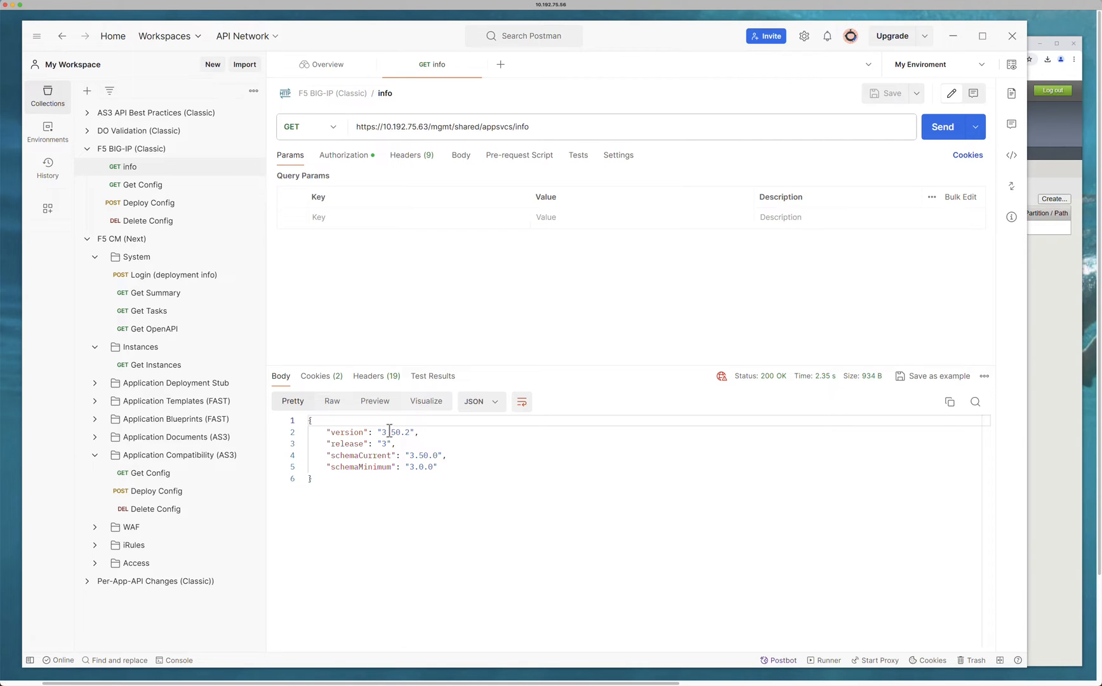
left_click(144, 191)
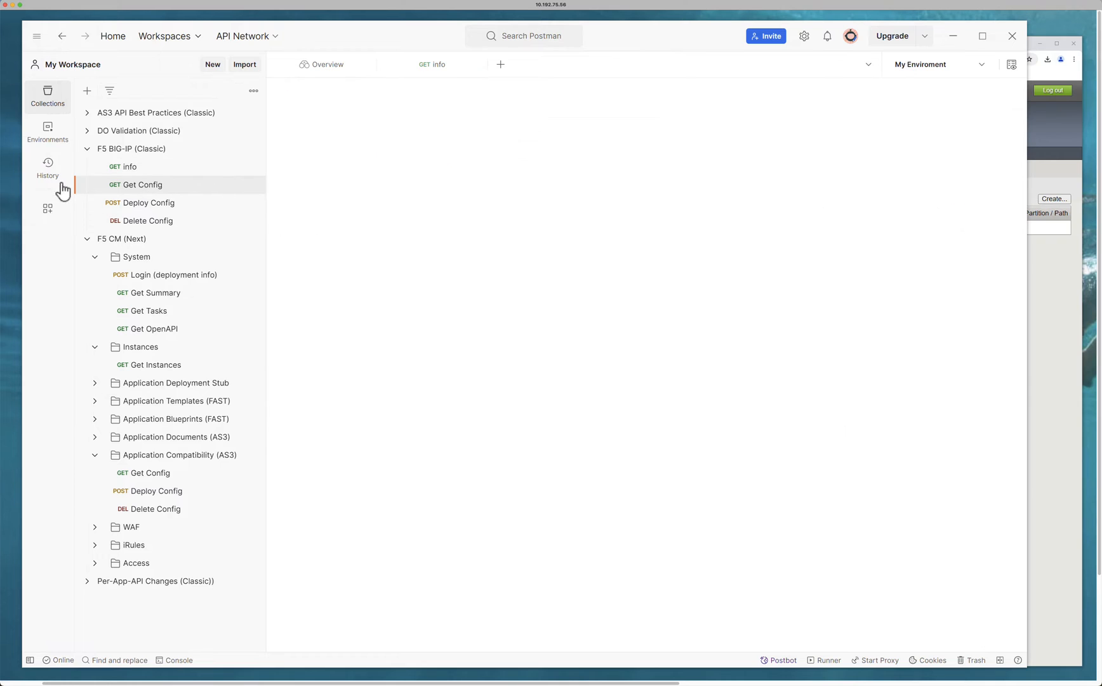
left_click(939, 135)
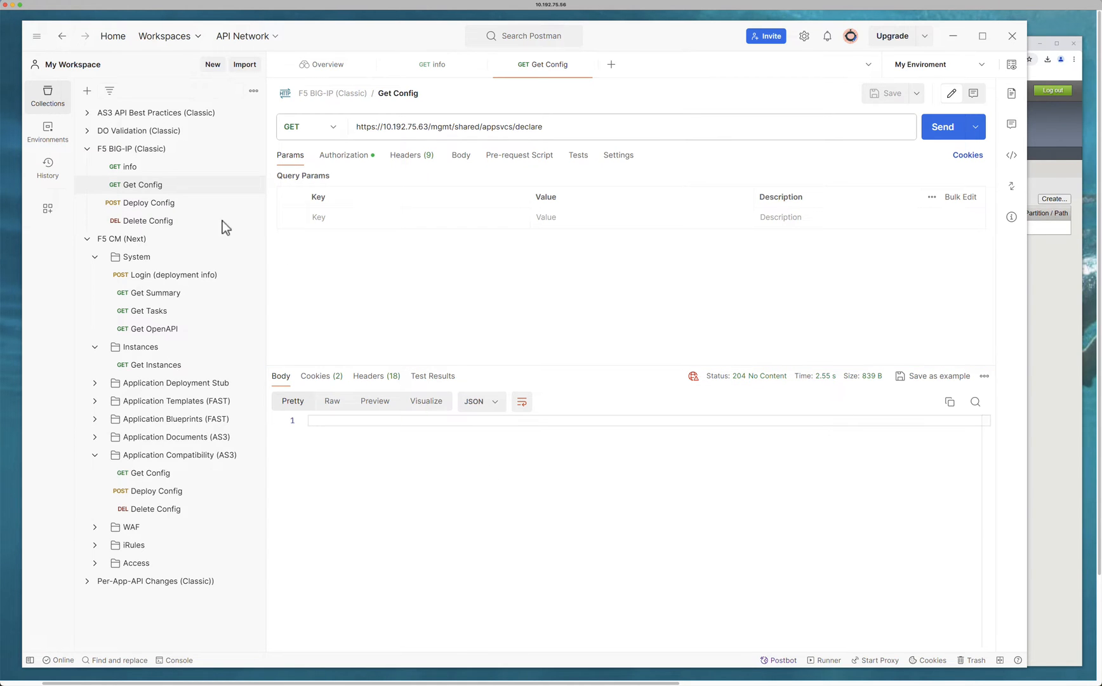
Open the classic Deploy Config request and examine the tenant and application lines in its enlarged AS3 declaration
left_click(152, 207)
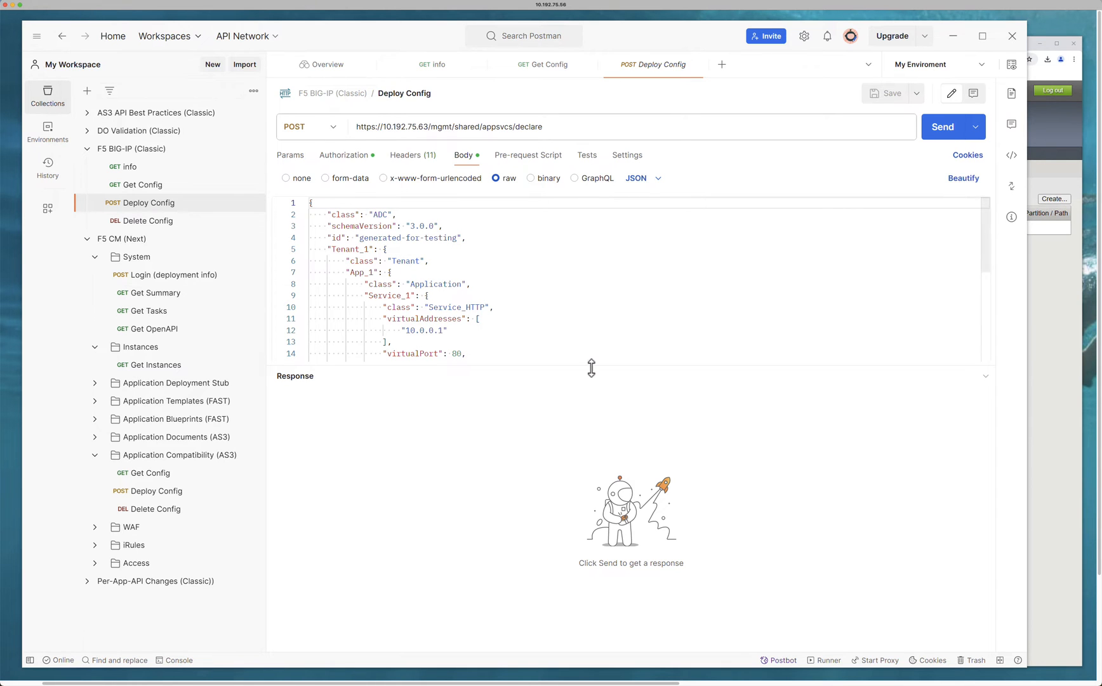
left_click_drag(590, 366, 597, 566)
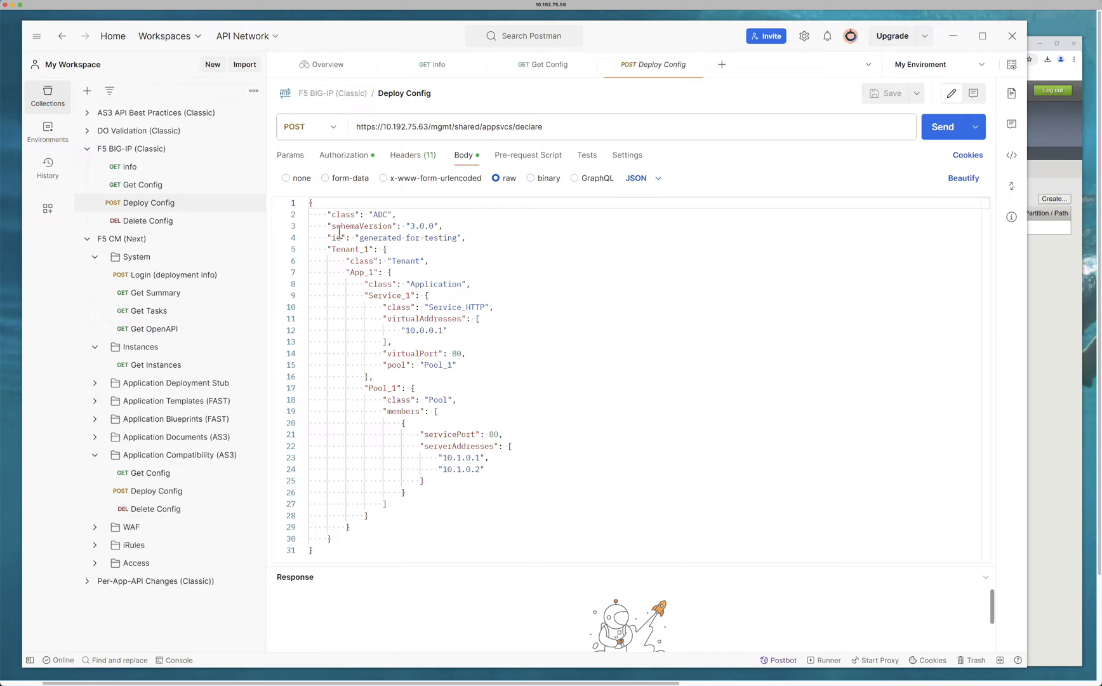
left_click_drag(328, 249, 394, 272)
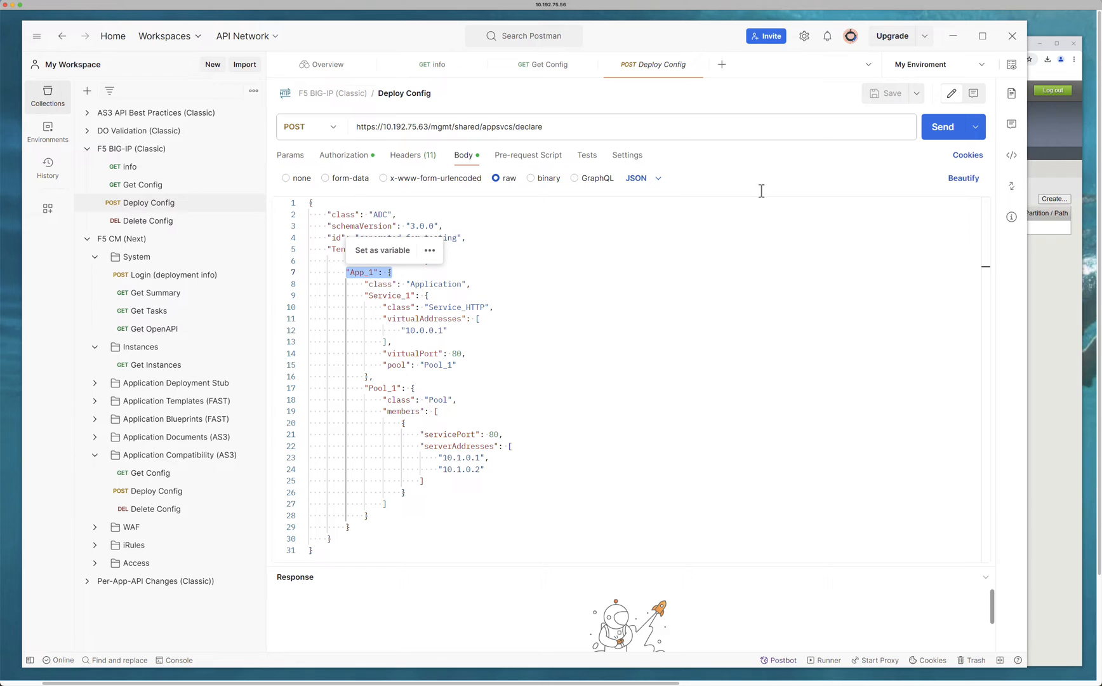
Check the classic BIG-IP's virtual servers in the browser, and send the classic Deploy Config POST request from Postman
left_click(1047, 283)
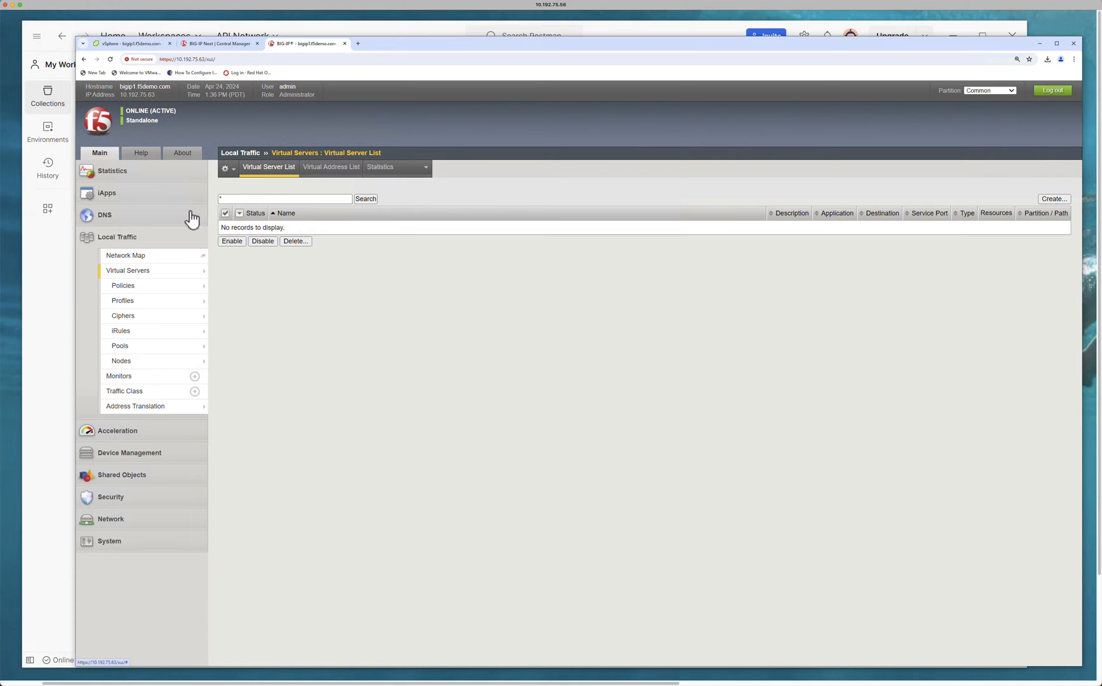
left_click(39, 276)
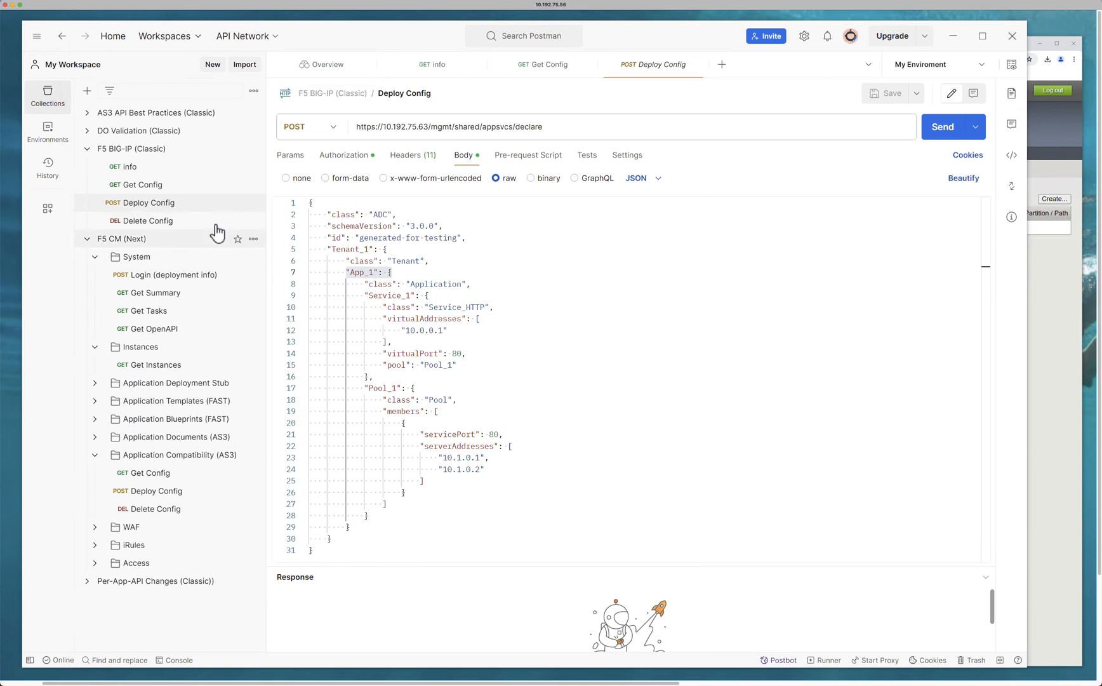
left_click(141, 207)
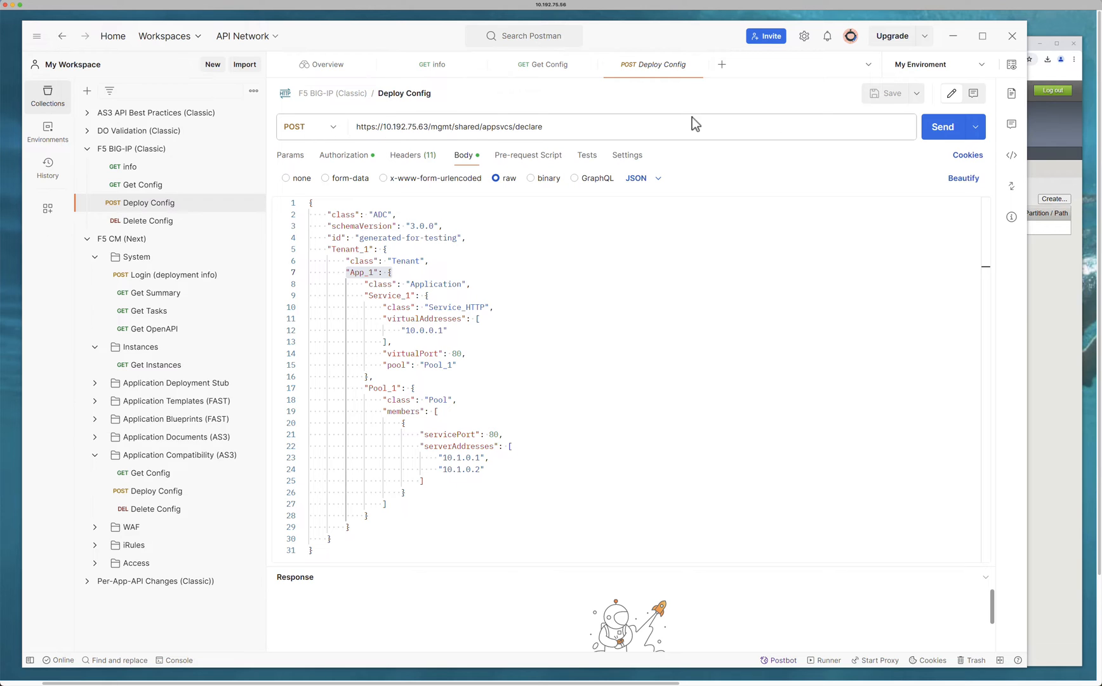
left_click(937, 134)
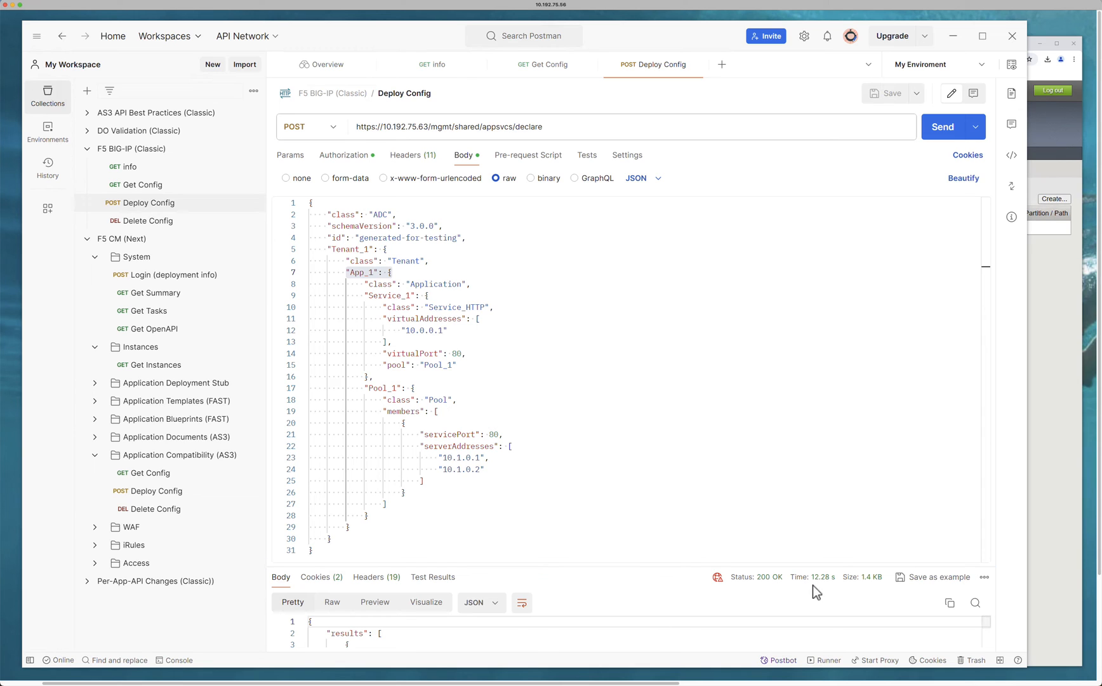
mouse_move(814, 582)
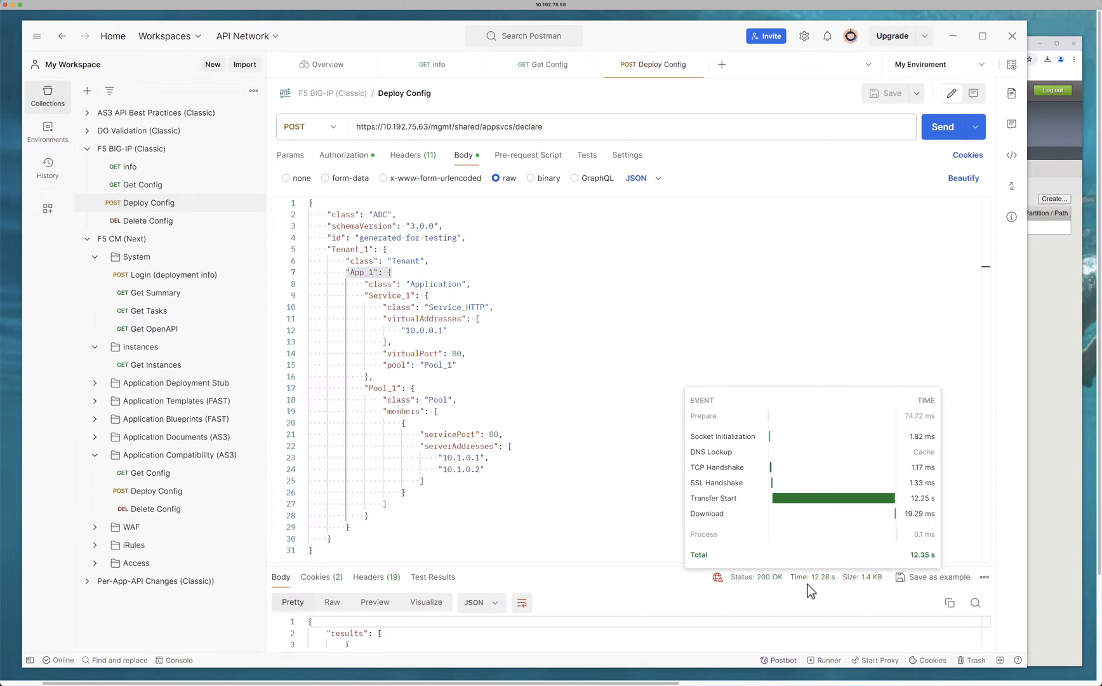
Switch to the BIG-IP browser page and, in partition Tenant_1, inspect virtual server Service_1 and the members of Pool_1
left_click(1071, 319)
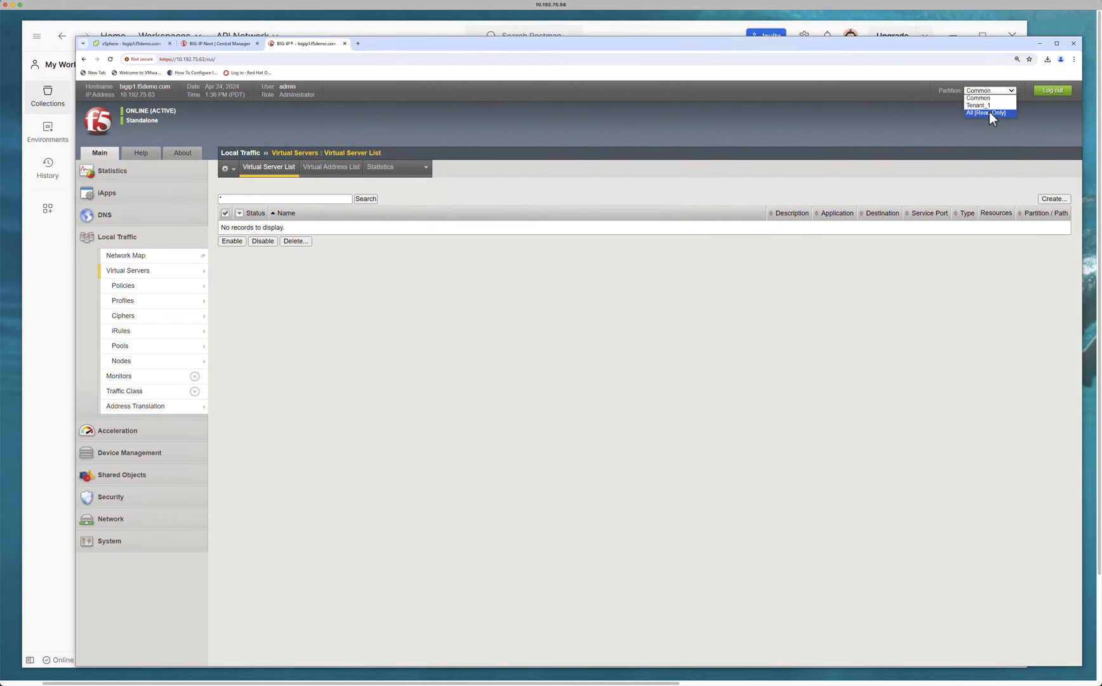
left_click(989, 107)
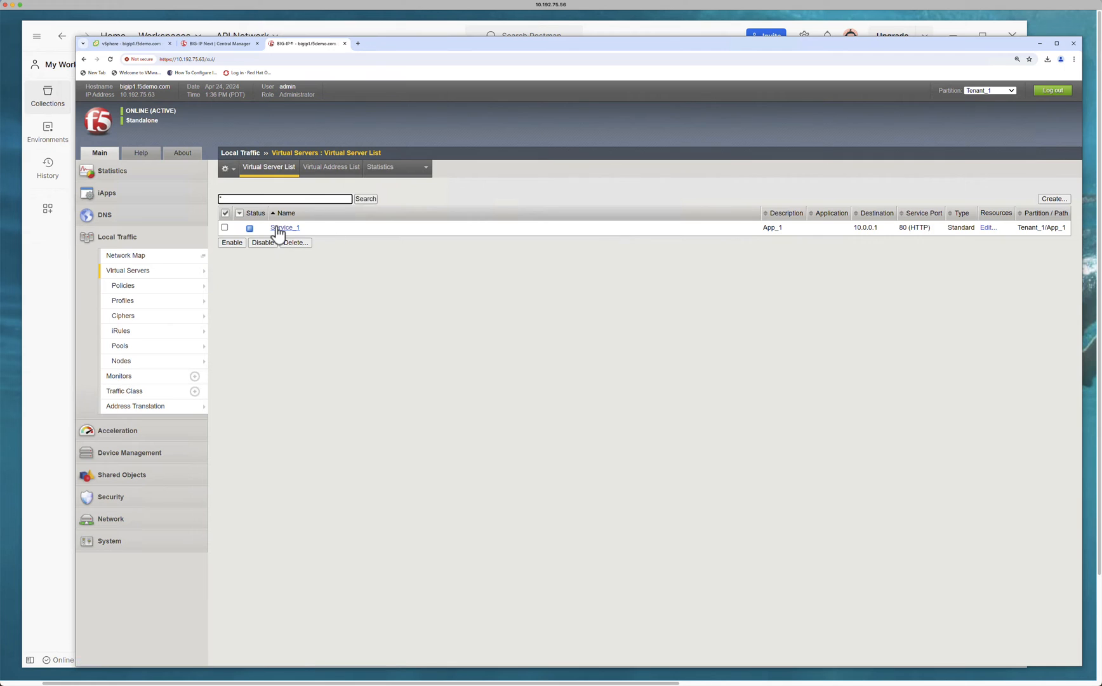
left_click(277, 227)
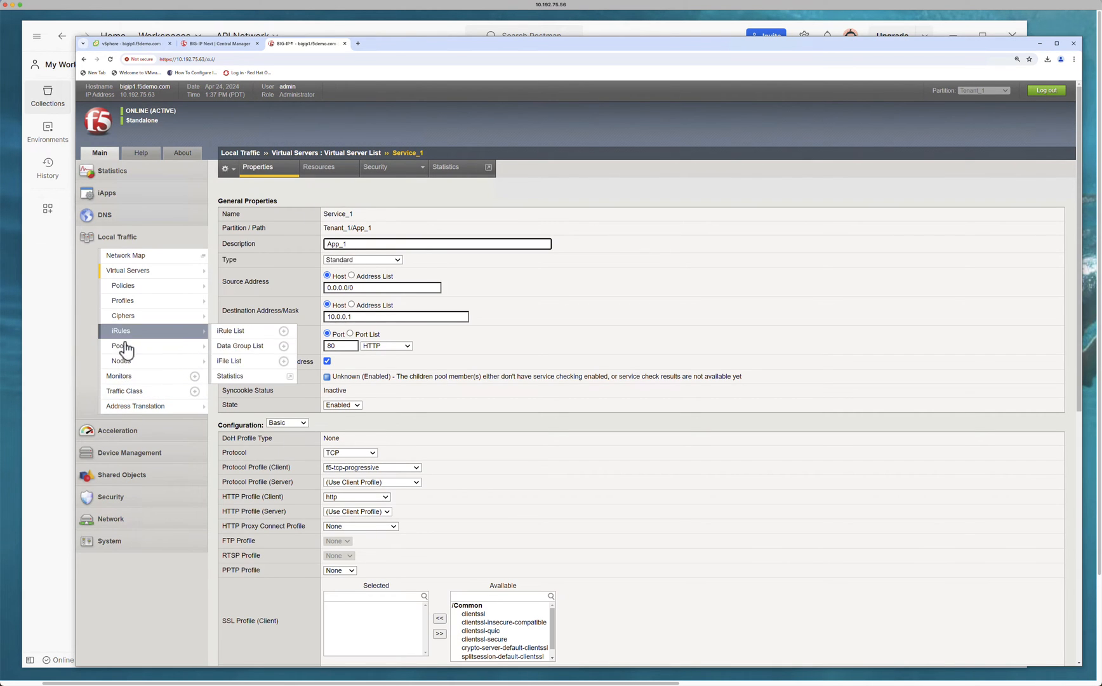
left_click(229, 345)
left_click(280, 227)
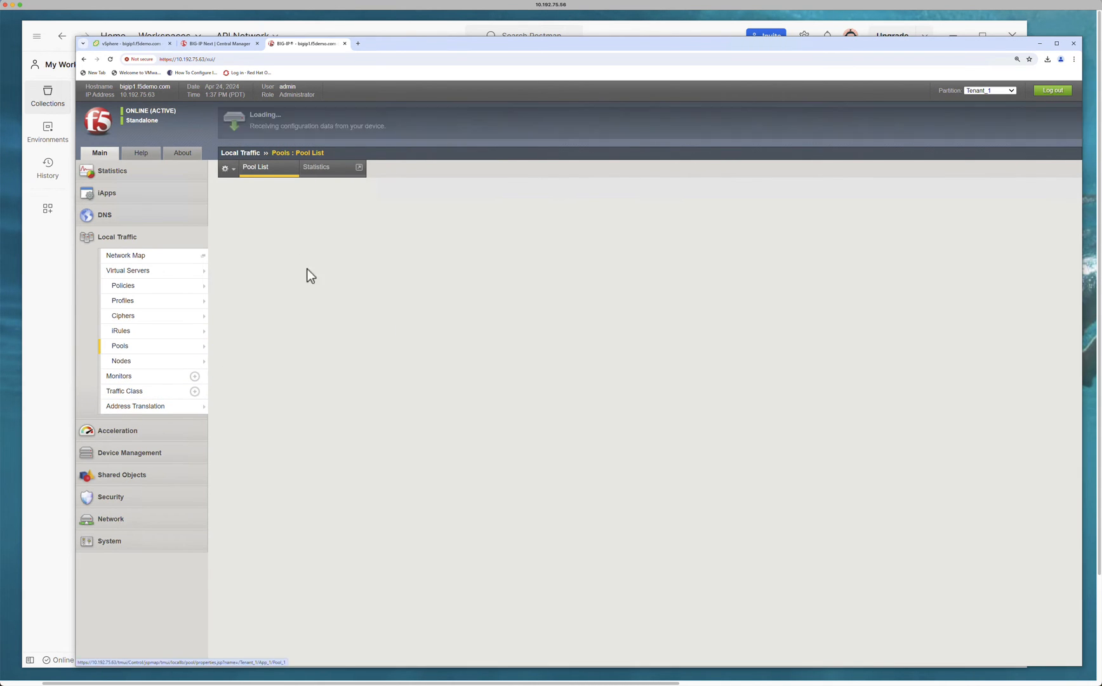
left_click(316, 169)
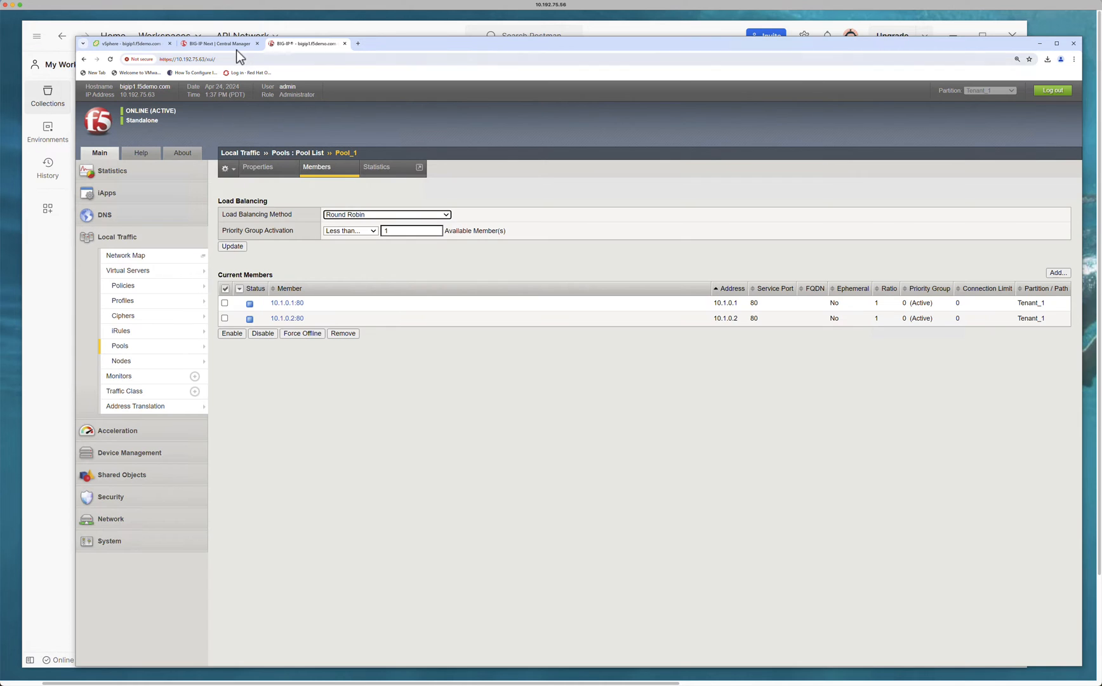
View the managed BIG-IP Next instances in Central Manager's Infrastructure area and return to its application services
mouse_move(235, 50)
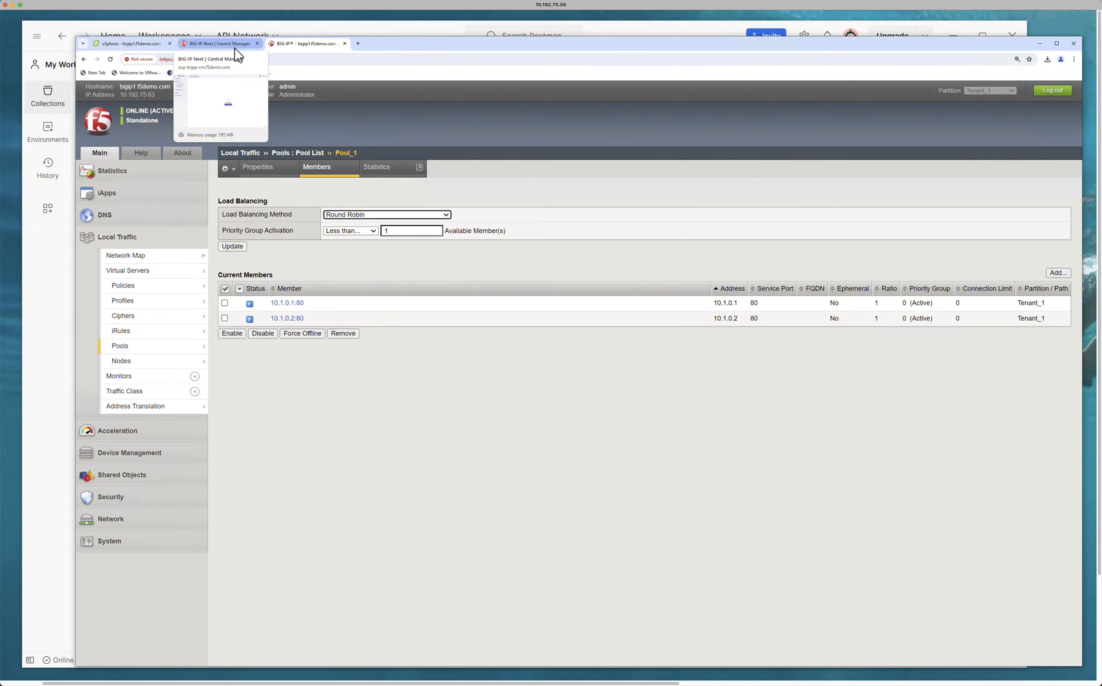
left_click(232, 46)
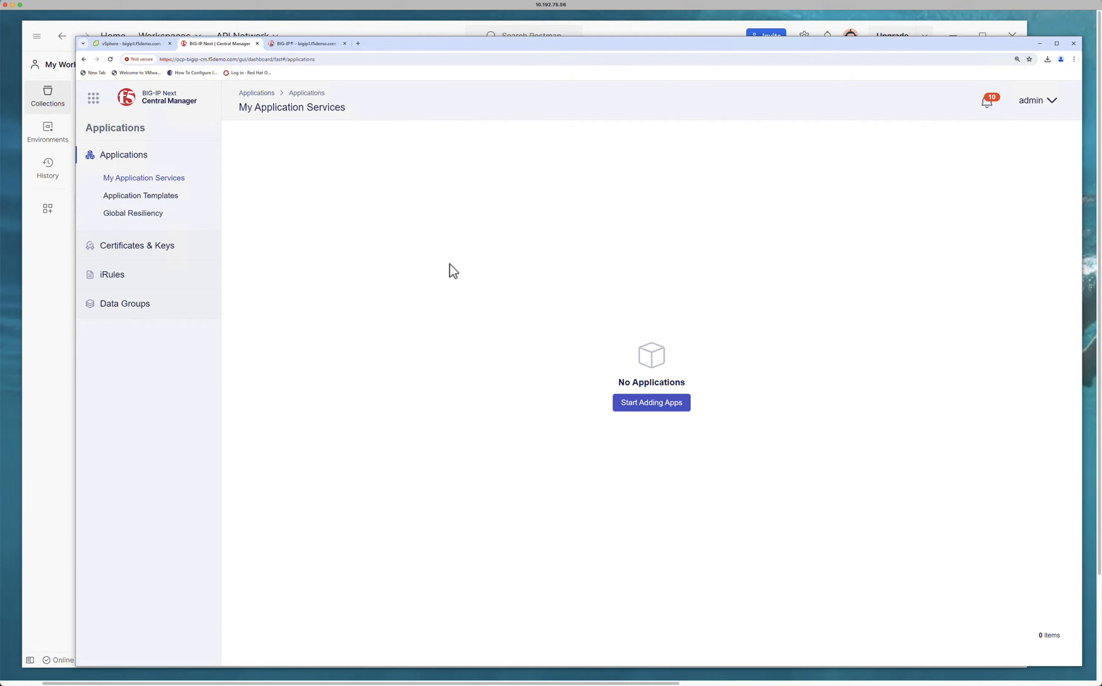
left_click(93, 101)
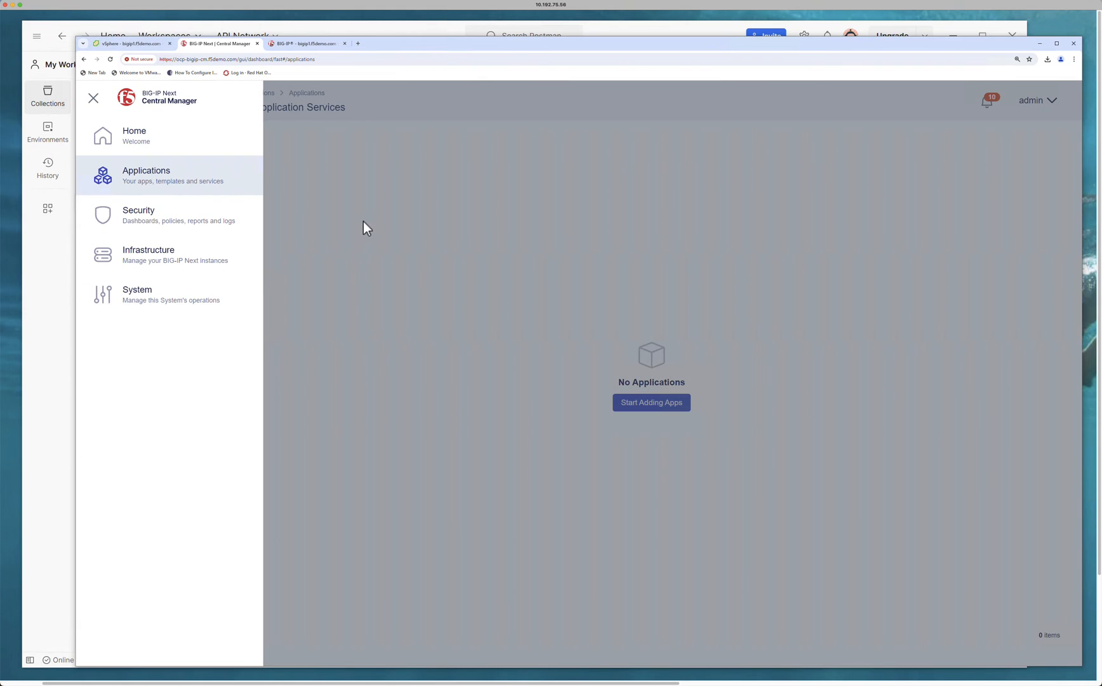
left_click(158, 266)
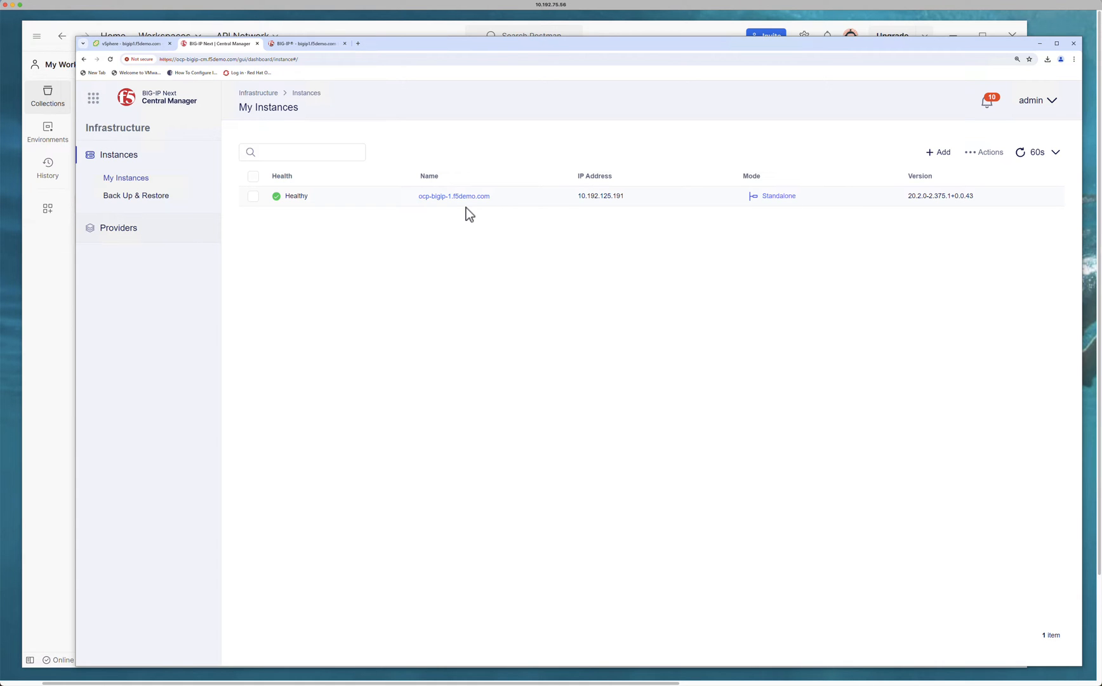
left_click(95, 100)
left_click(146, 188)
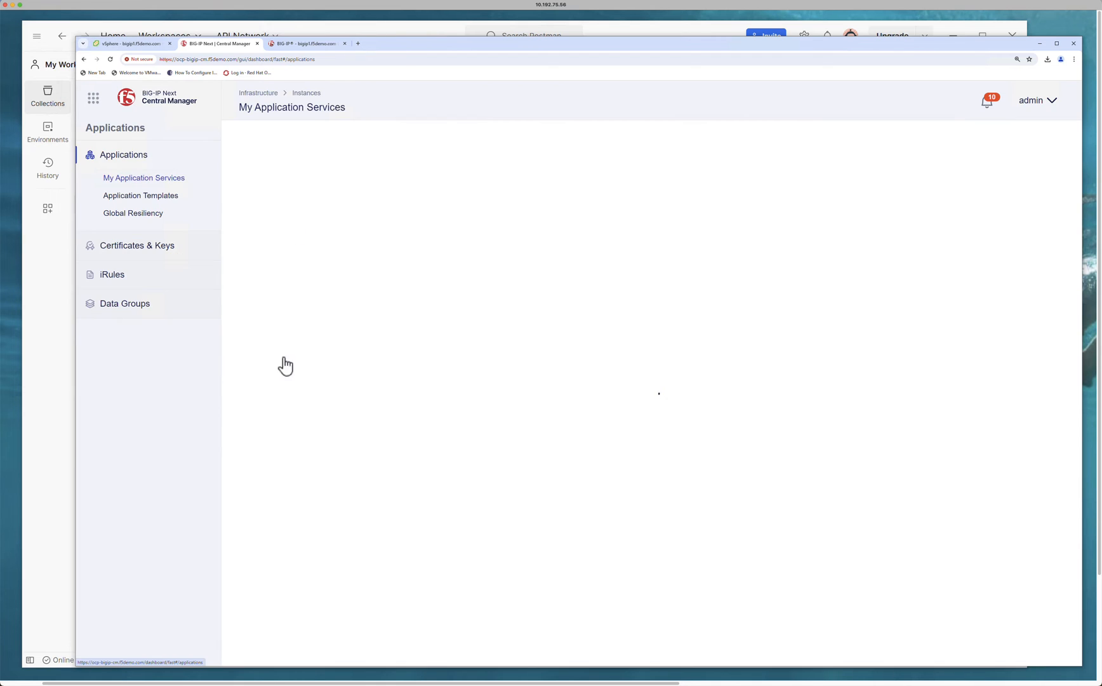
Switch to Postman and send the Login (deployment info) and Get Summary requests from the F5 CM (Next) collection
left_click(43, 405)
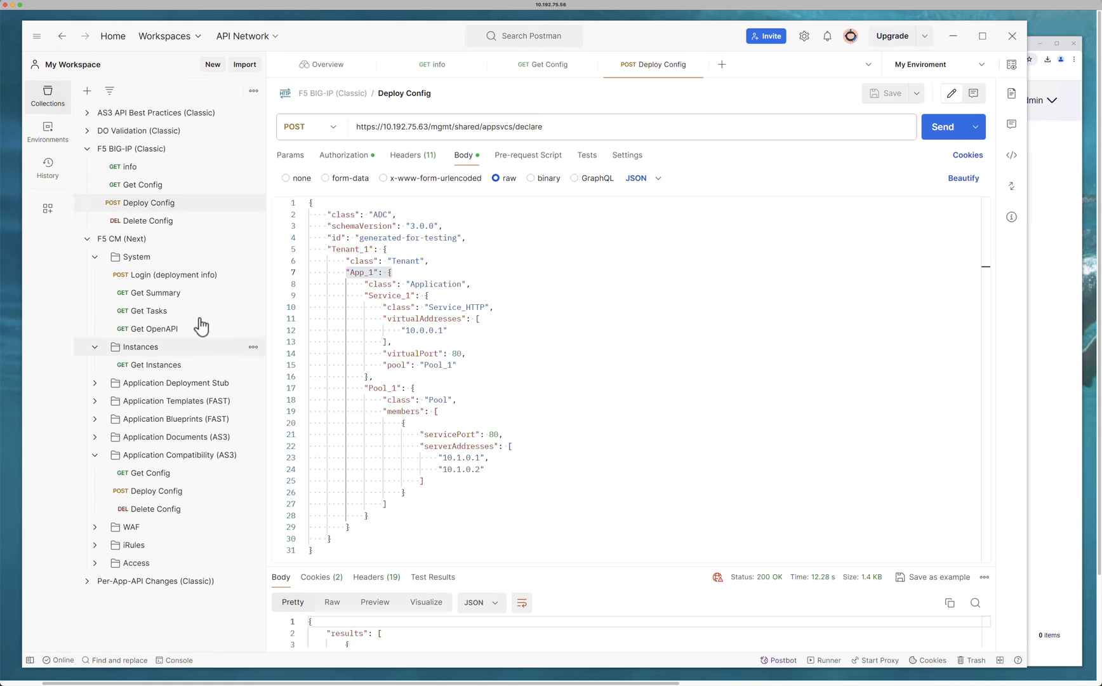
left_click(168, 278)
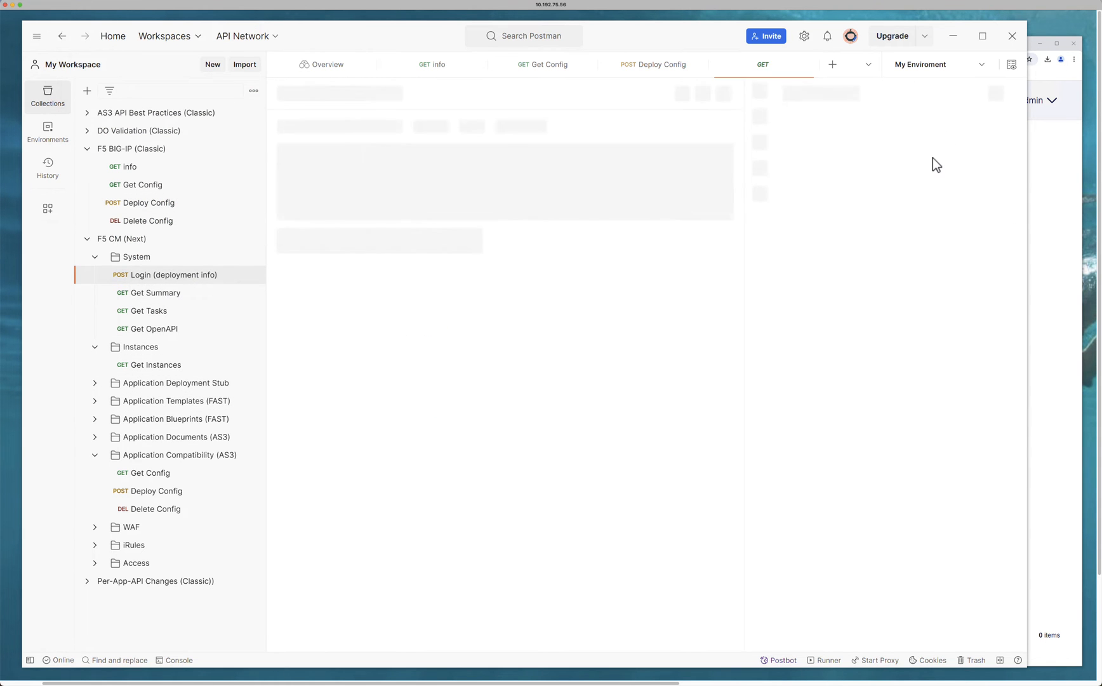
left_click(941, 133)
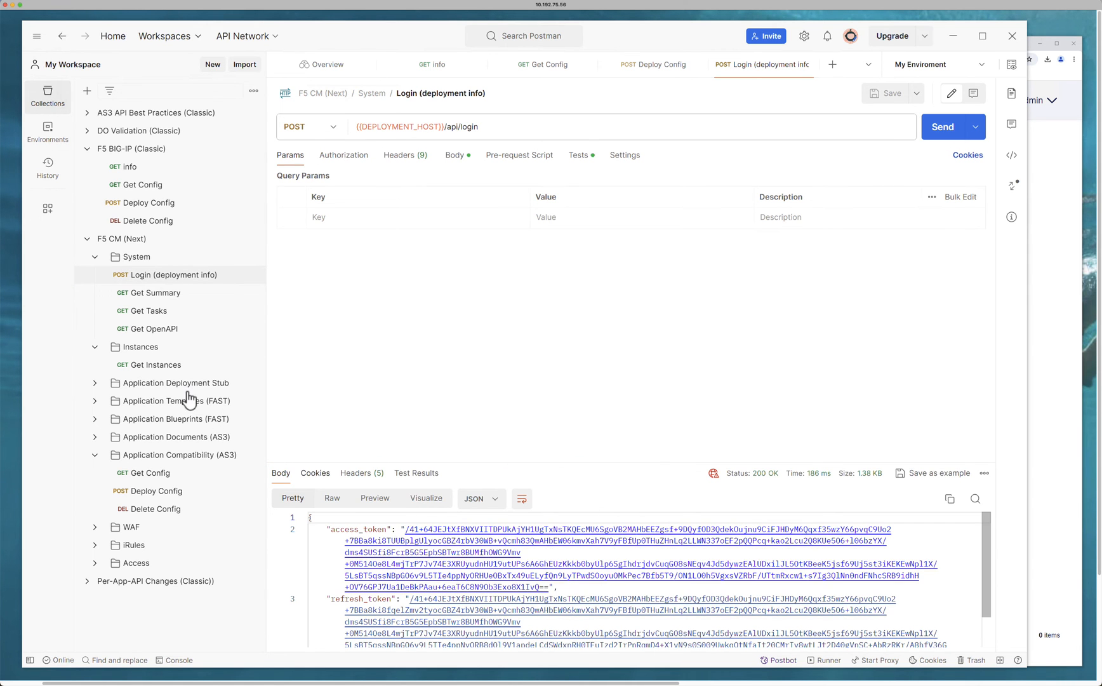
left_click(151, 294)
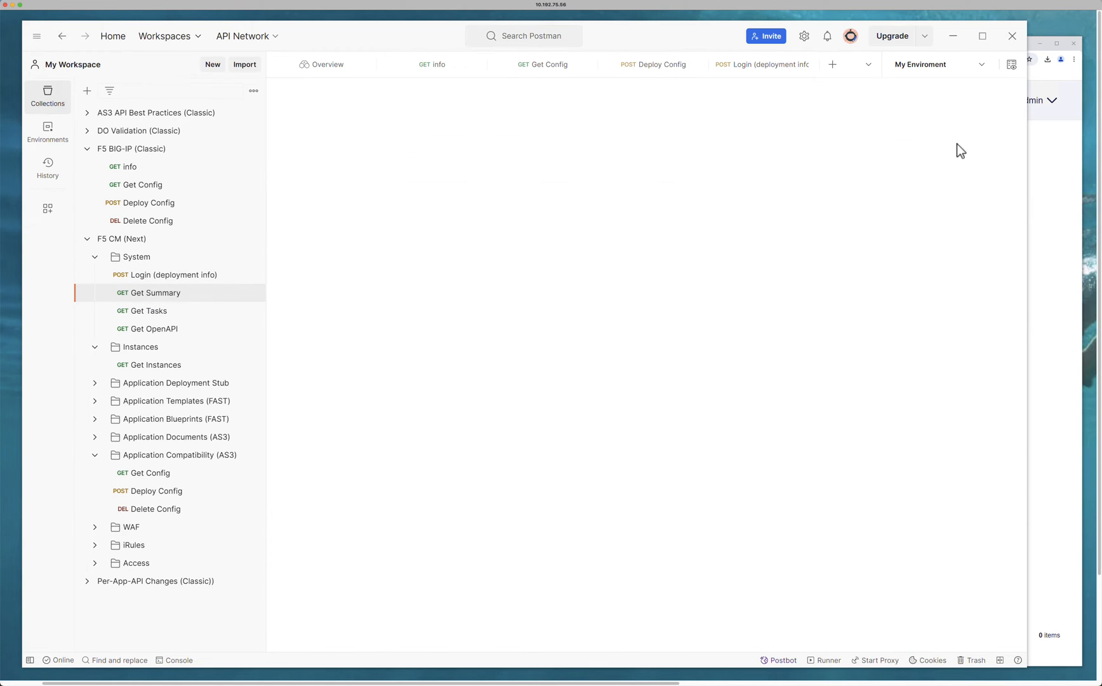
left_click(940, 138)
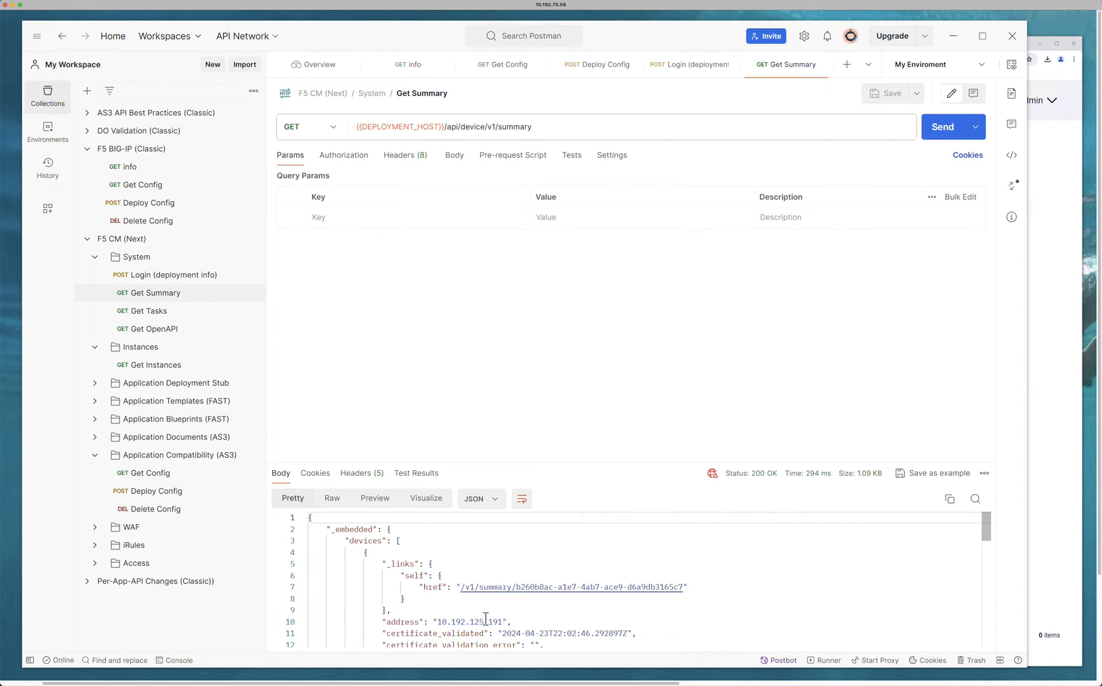
Send the F5 CM (Next) Get Instances request and examine the device's address and hostname in the enlarged response
left_click(164, 367)
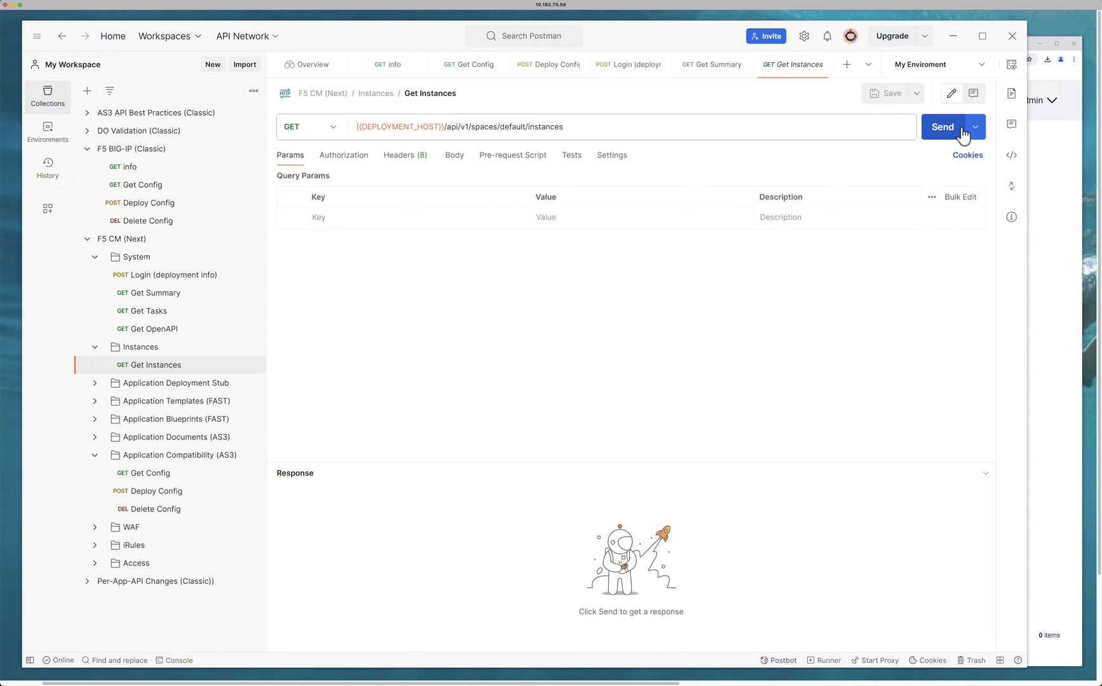
left_click(952, 127)
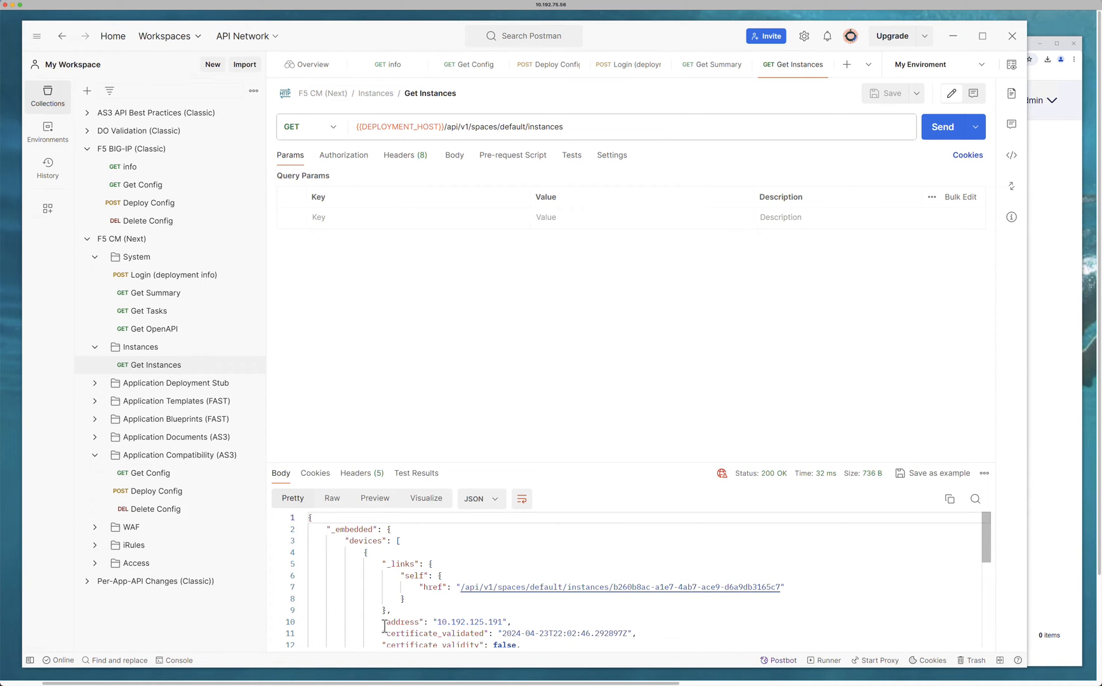
left_click_drag(381, 622, 396, 622)
left_click_drag(497, 622, 512, 622)
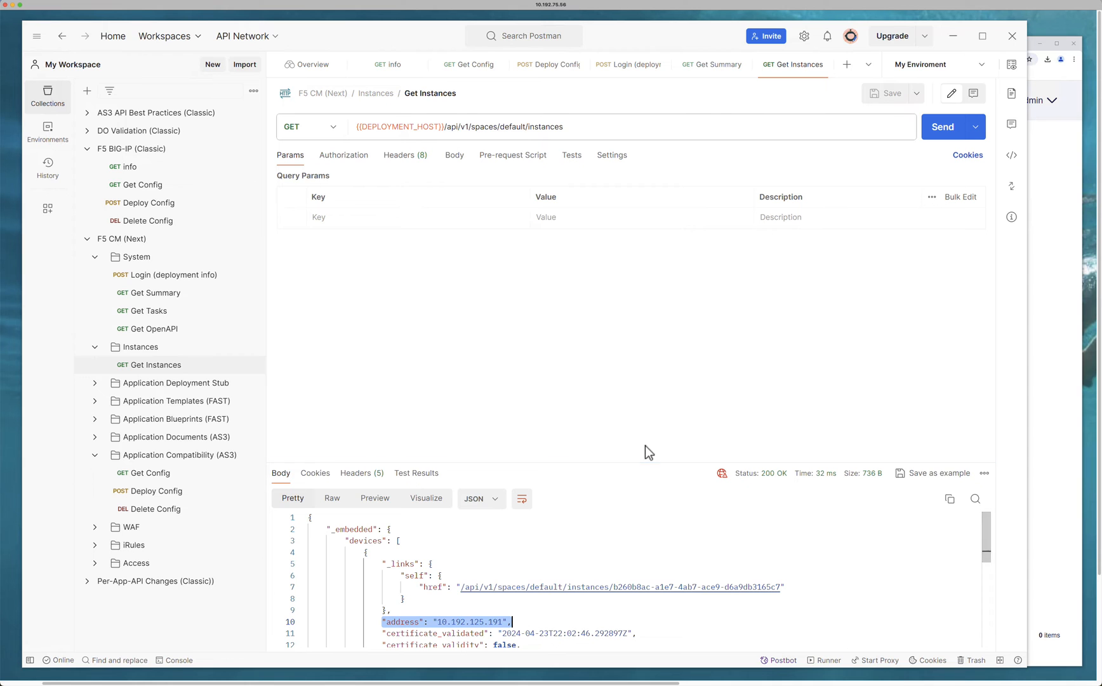
left_click_drag(648, 368, 649, 309)
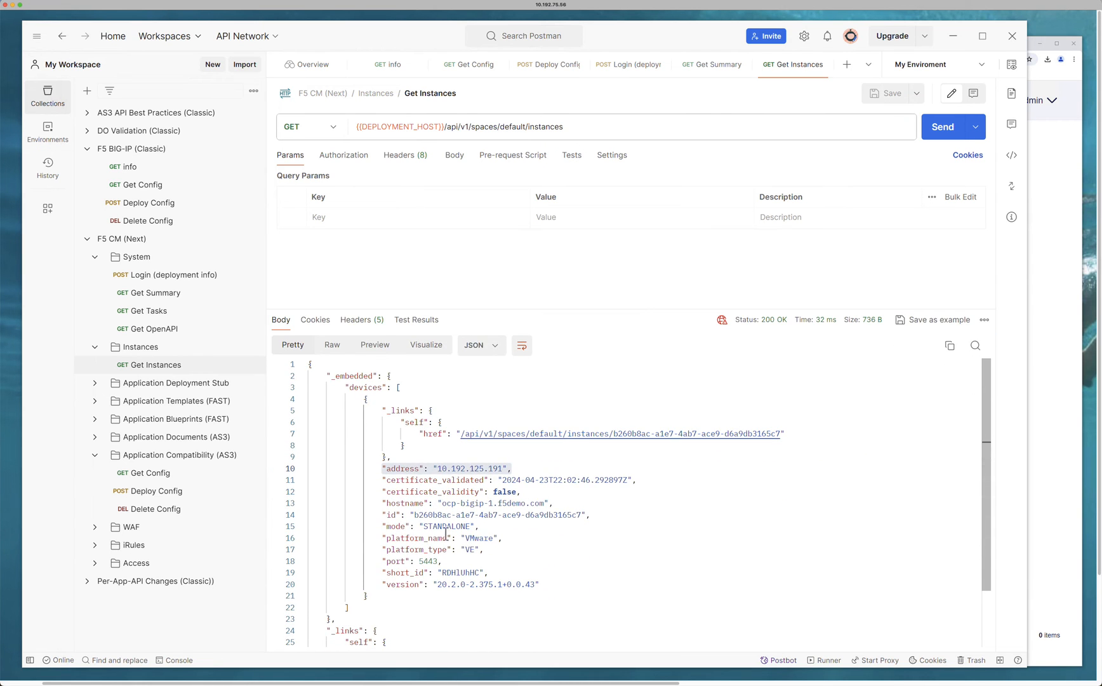
left_click_drag(380, 505, 612, 503)
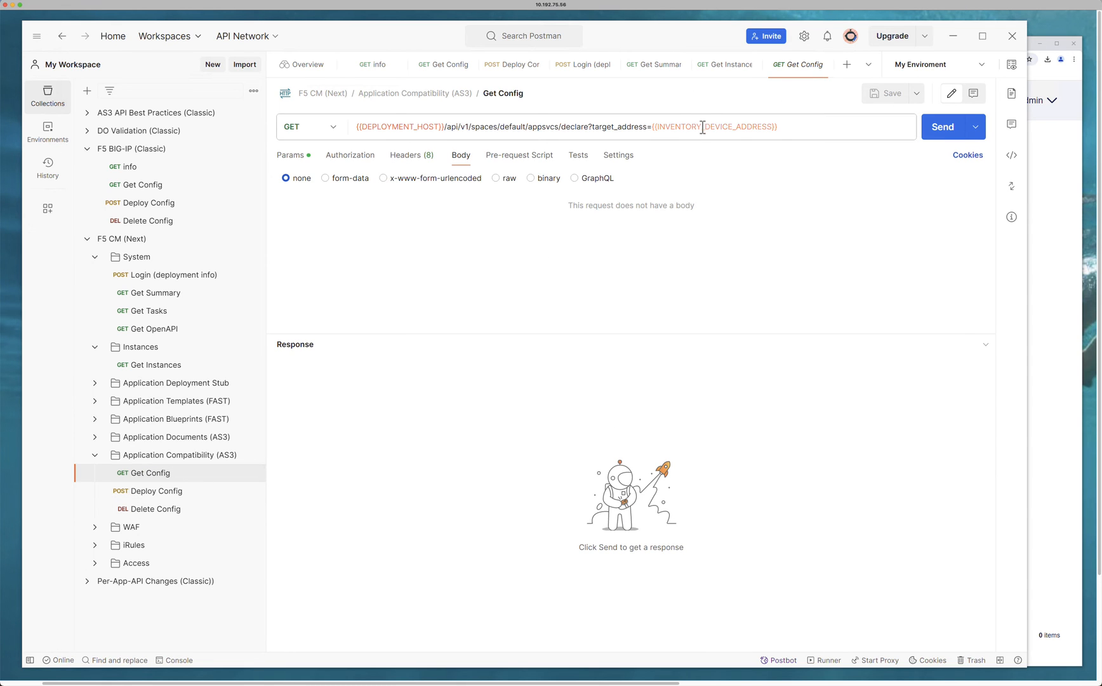
Check the INVENTORY_DEVICE_ADDRESS and DEPLOYMENT_HOST variable values, and send the Application Compatibility (AS3) Get Config request
mouse_move(703, 126)
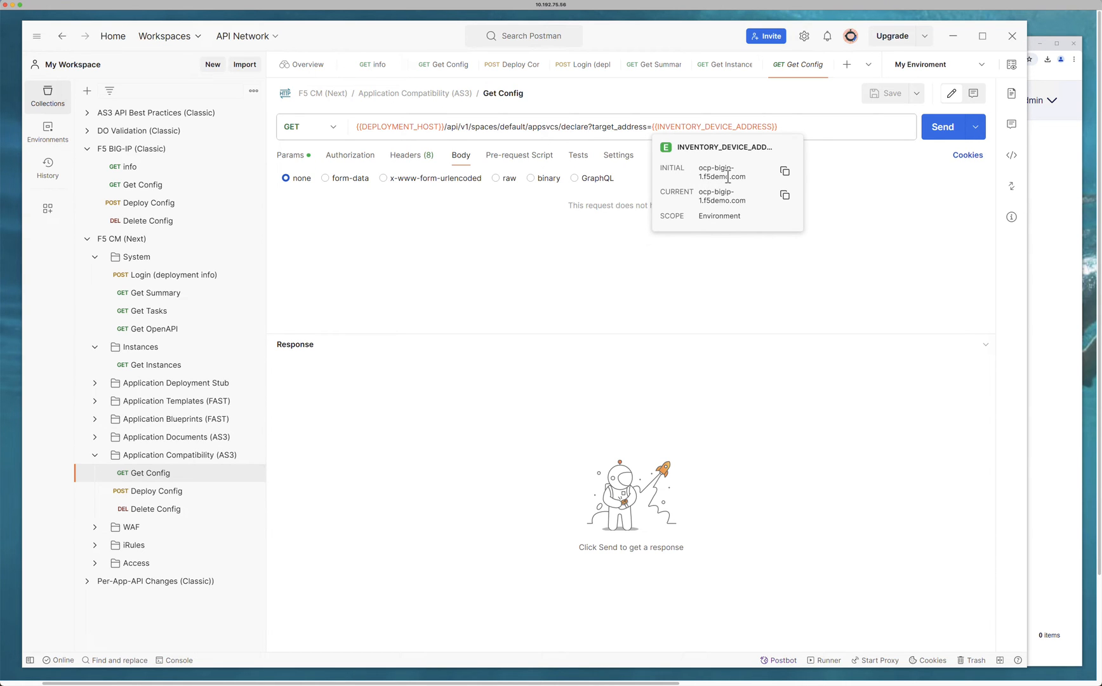
mouse_move(433, 124)
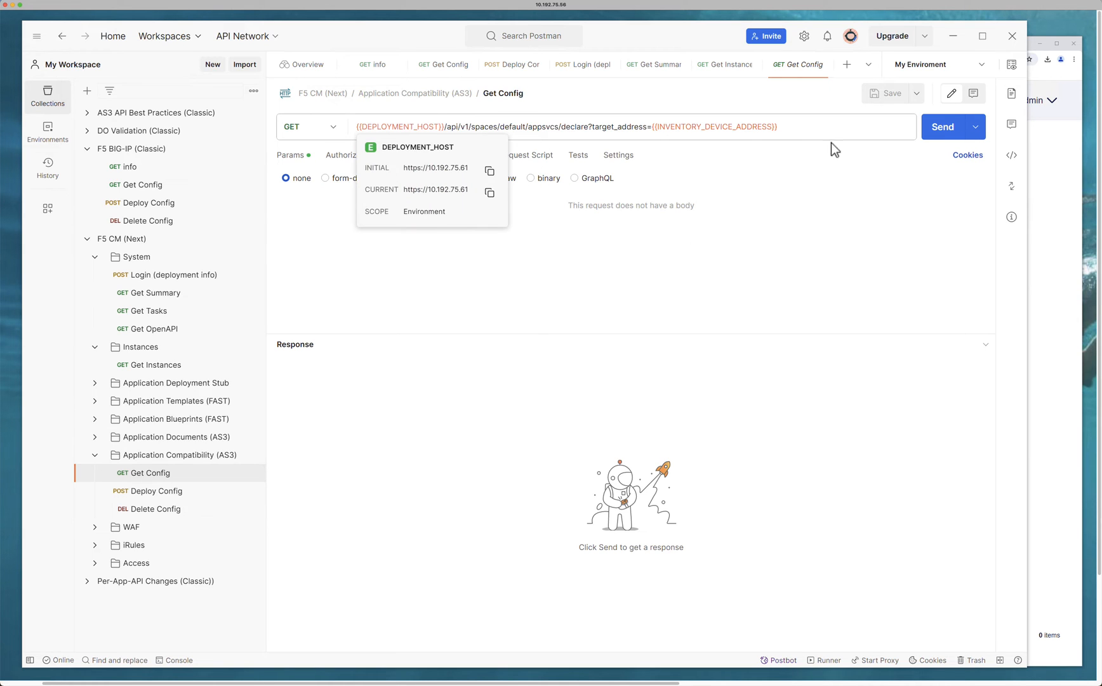
left_click(940, 132)
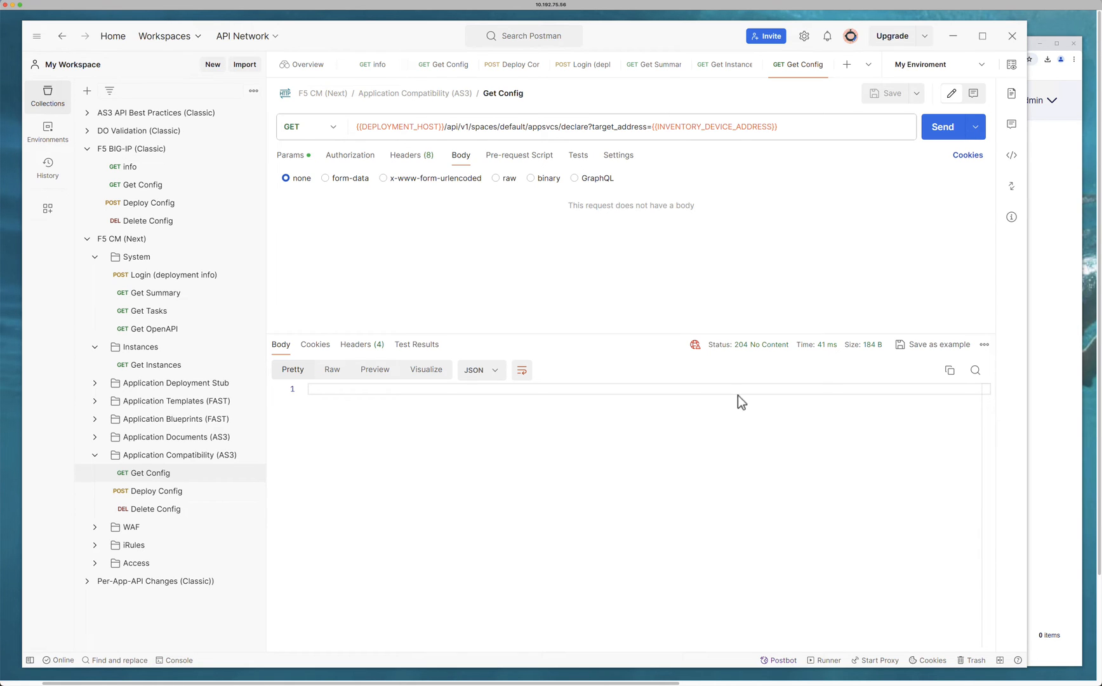
Review the AS3 declaration and target device in the Application Compatibility (AS3) Deploy Config request, and send the request
left_click(155, 495)
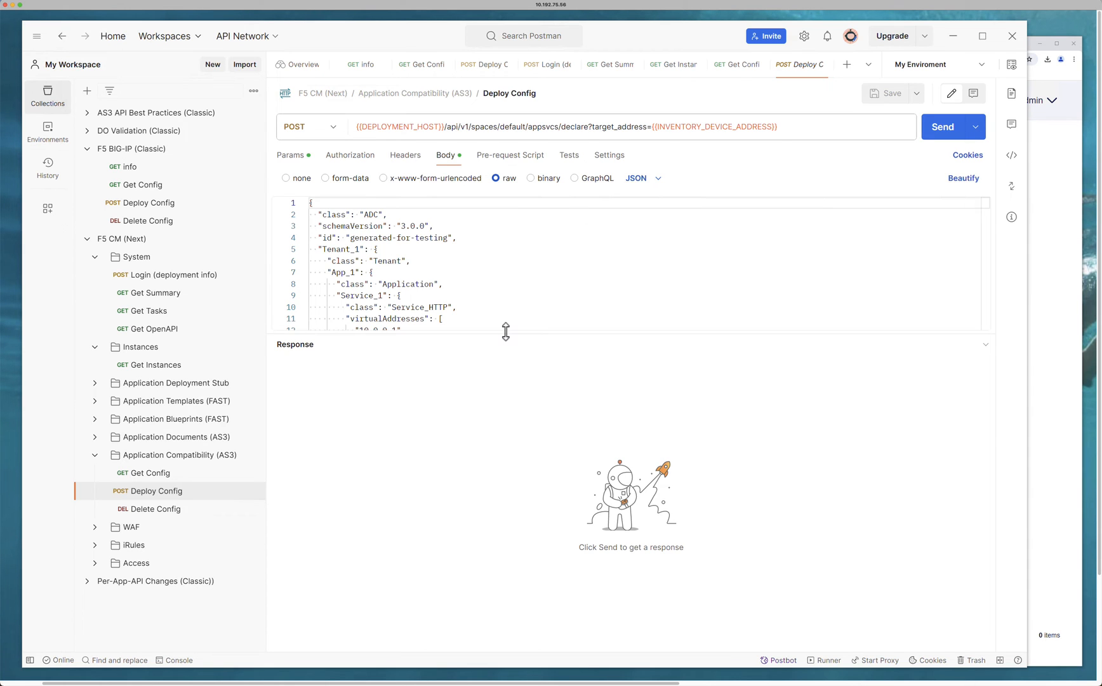
left_click_drag(505, 331, 504, 569)
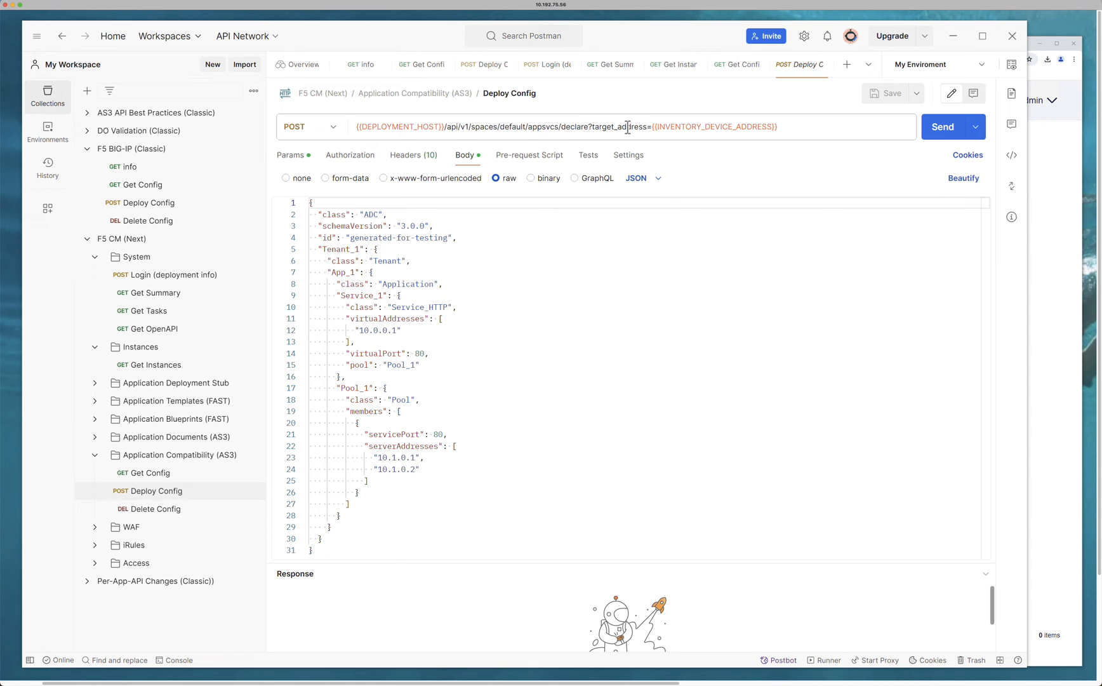
mouse_move(683, 130)
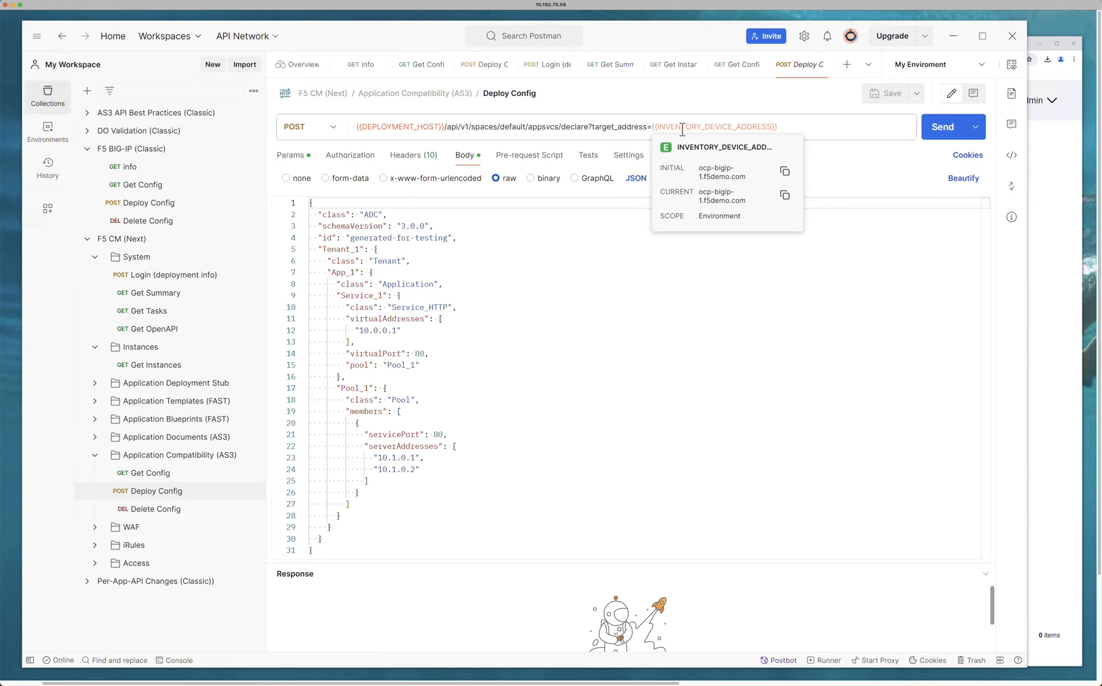
left_click(940, 131)
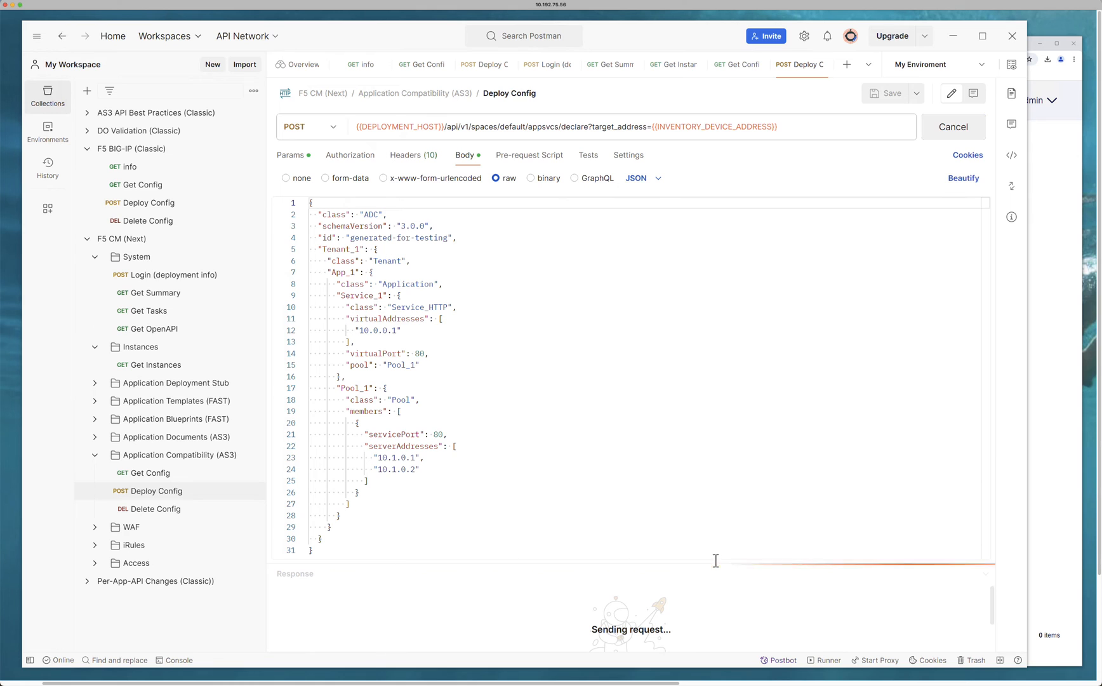
Enlarge the Deploy Config response and examine its status, timing and returned declaration
left_click_drag(713, 563, 712, 455)
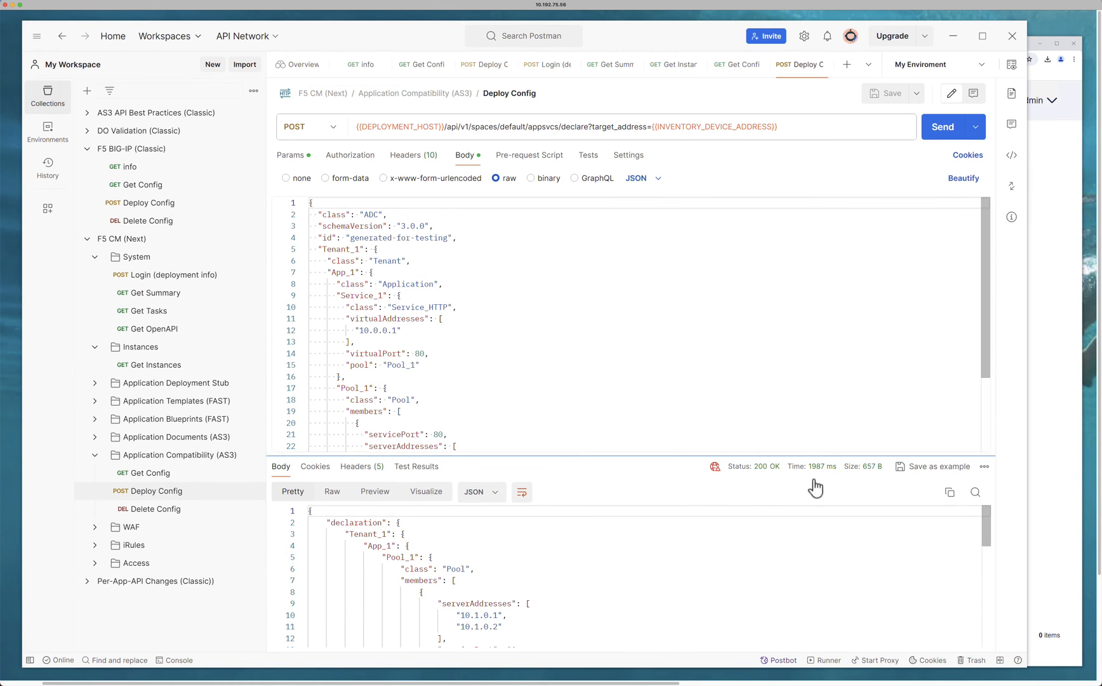
mouse_move(856, 470)
mouse_move(822, 476)
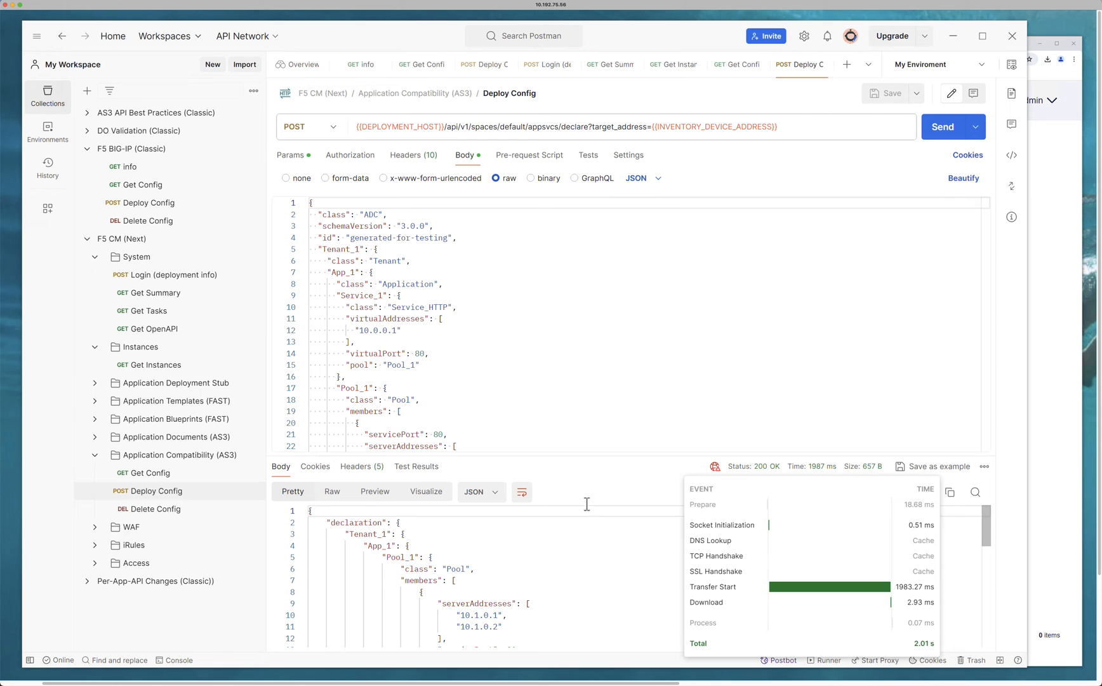
left_click_drag(582, 453, 580, 321)
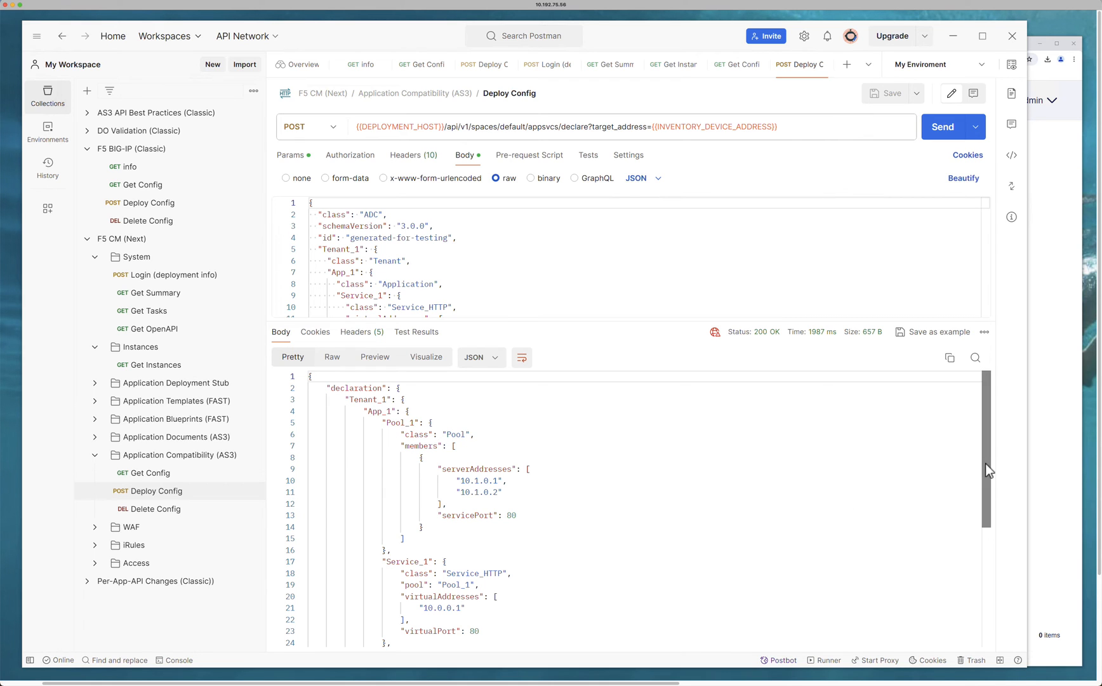
left_click_drag(985, 464, 985, 526)
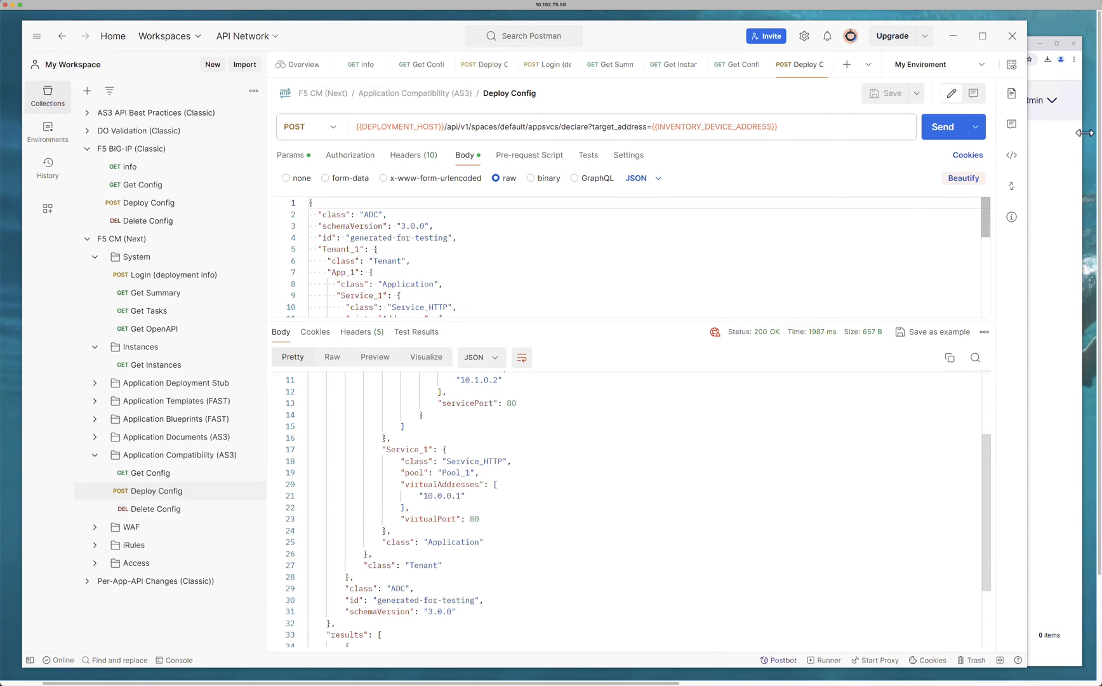
Switch to Central Manager in the browser, refresh My Application Services, and open the deployed Tenant_1.App_1 application
left_click(1051, 165)
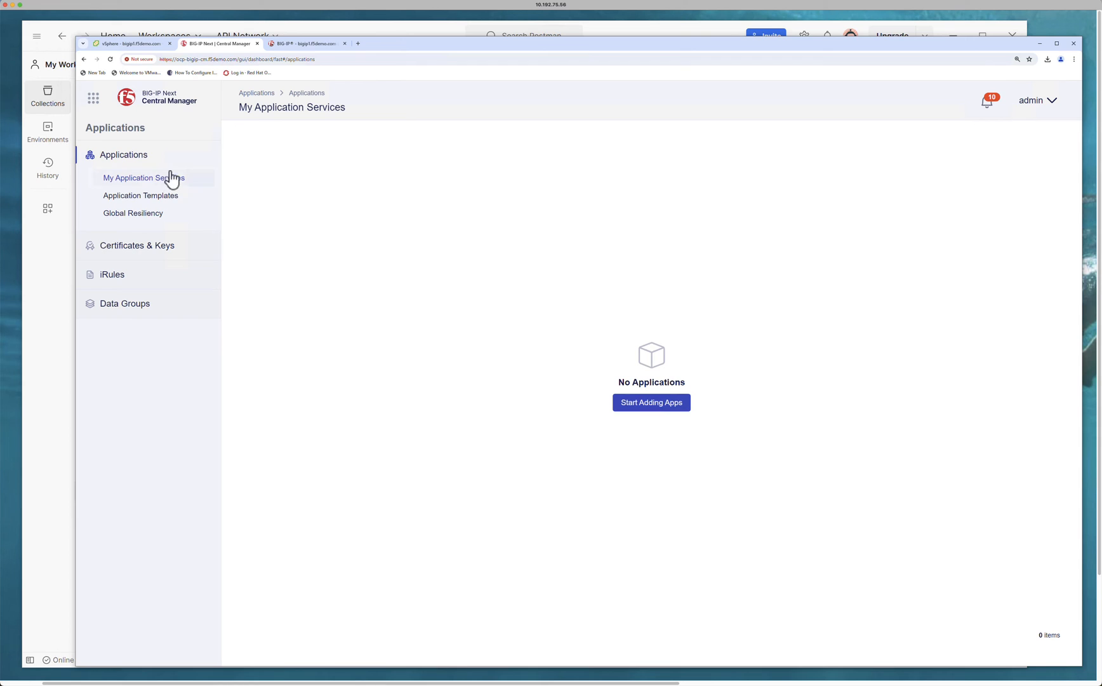
left_click(144, 181)
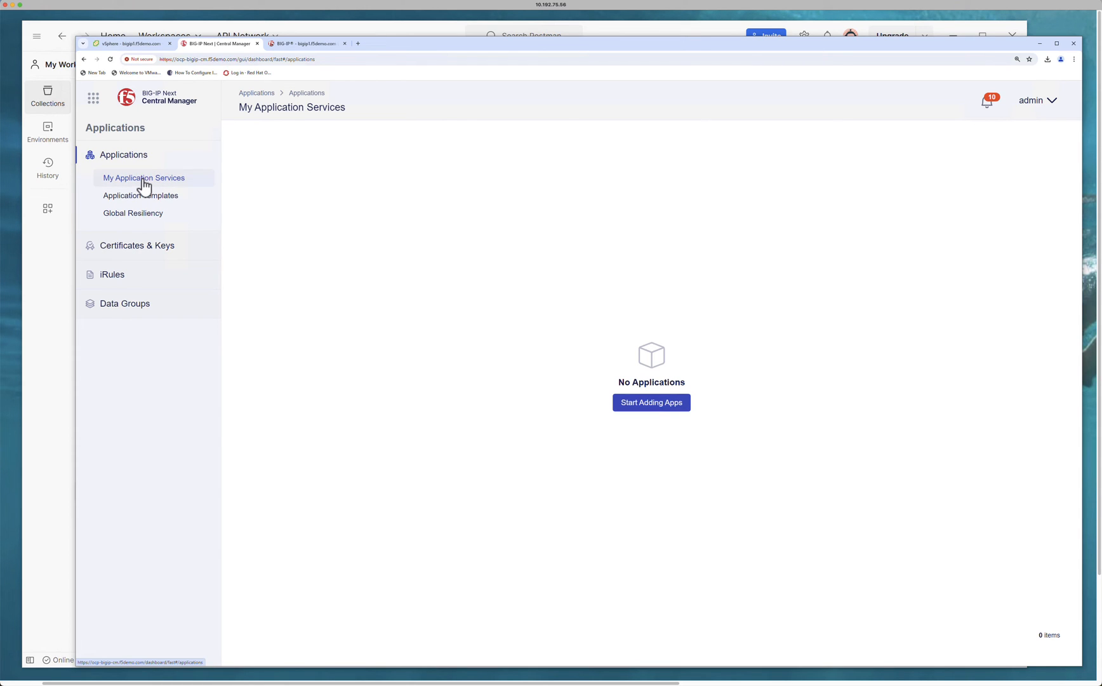
left_click(111, 59)
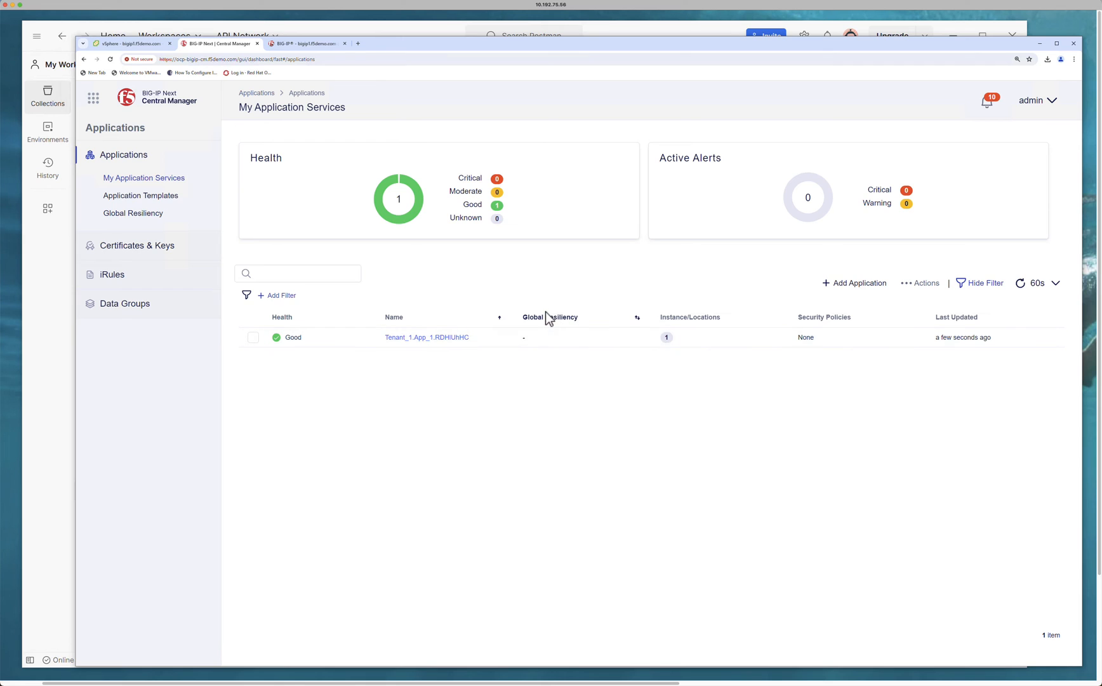
left_click(254, 340)
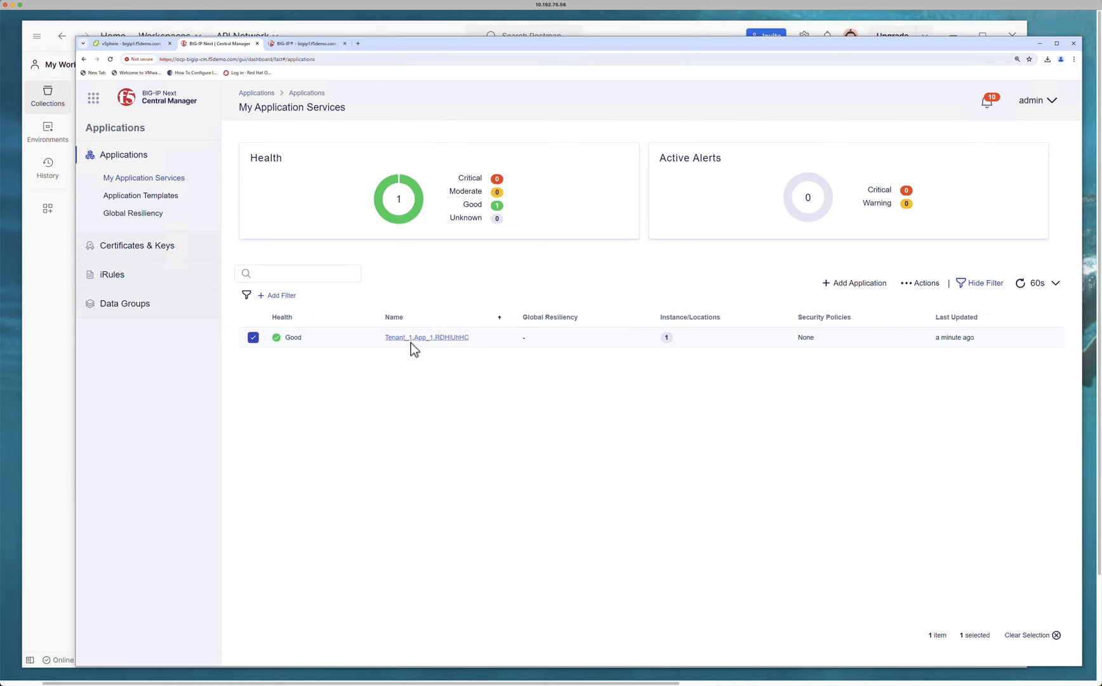
left_click(414, 337)
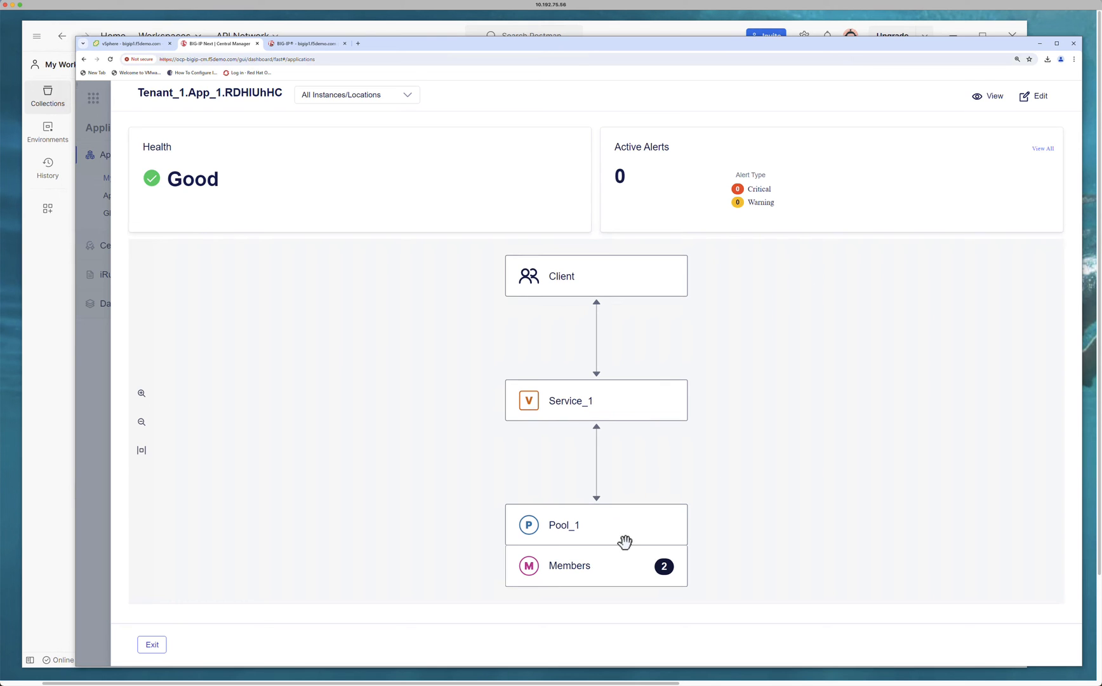
Inspect the application's service and pool members for instance ocp-bigip-1.f5demo.com, and return to the application list
scroll(838, 390, "down", 1)
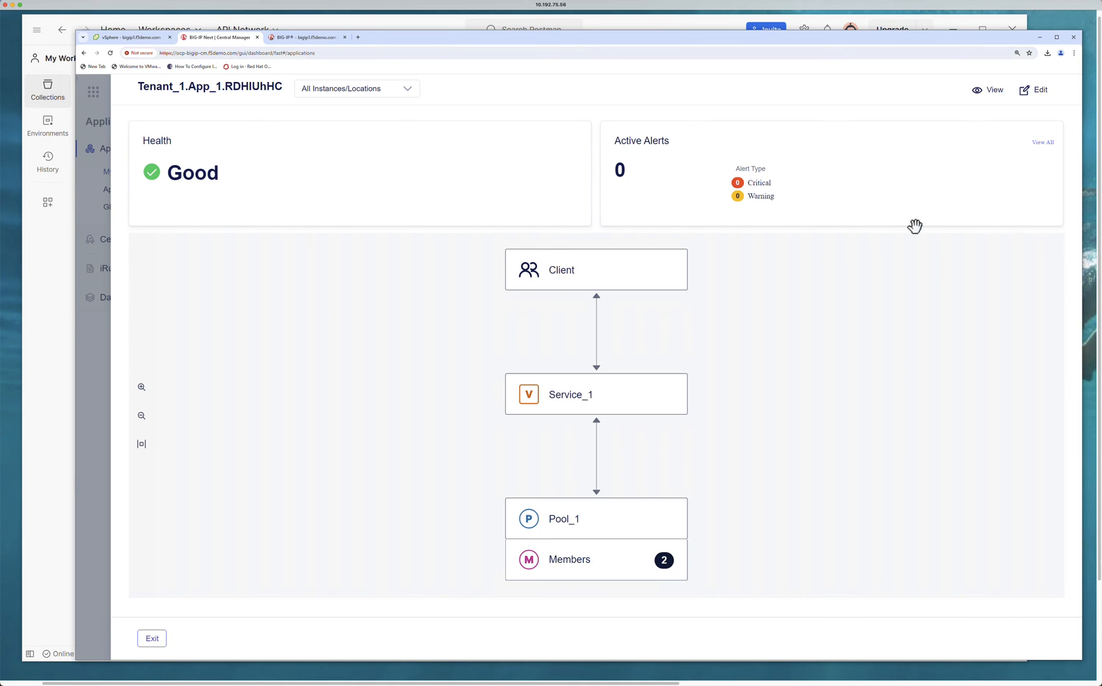
left_click(367, 96)
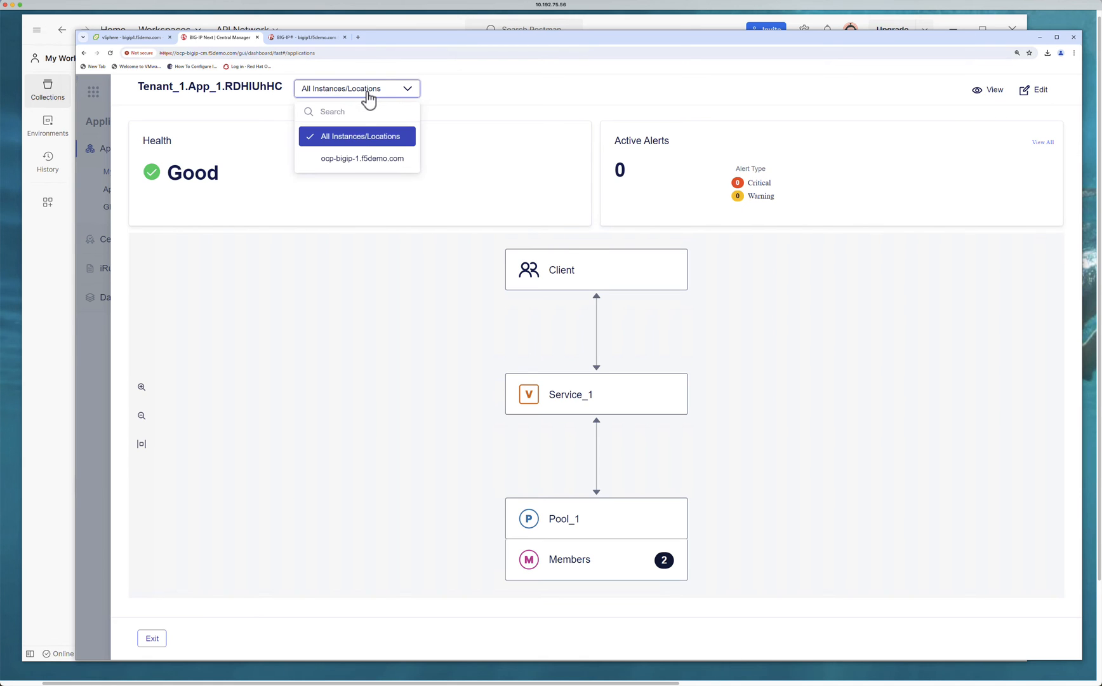
left_click(361, 160)
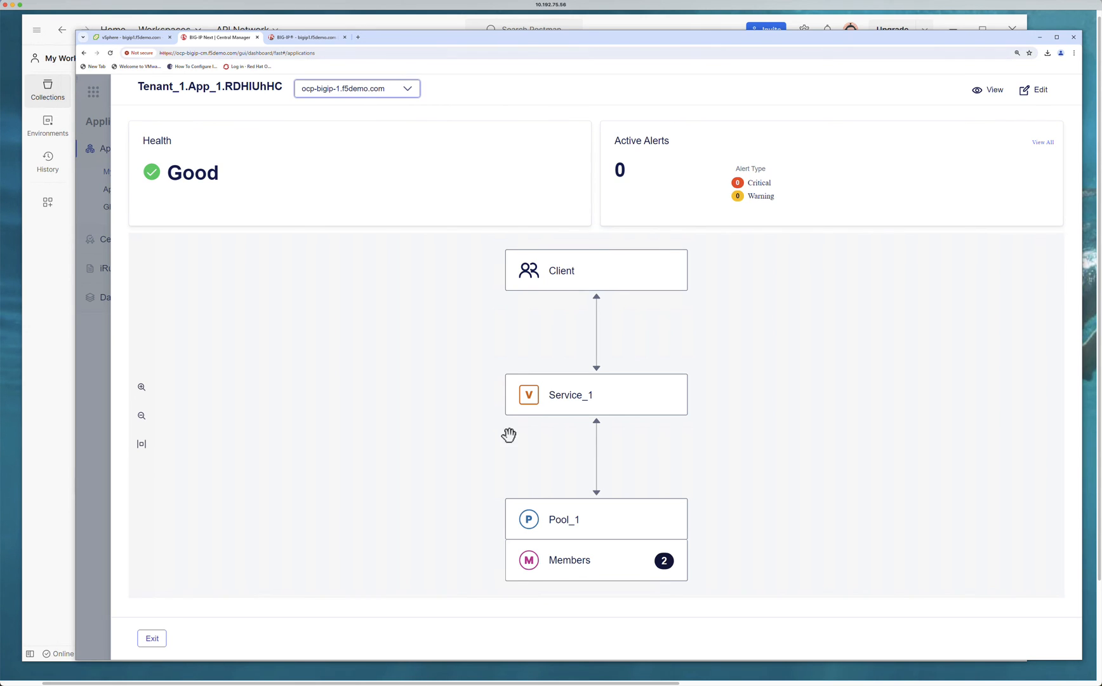
left_click(664, 561)
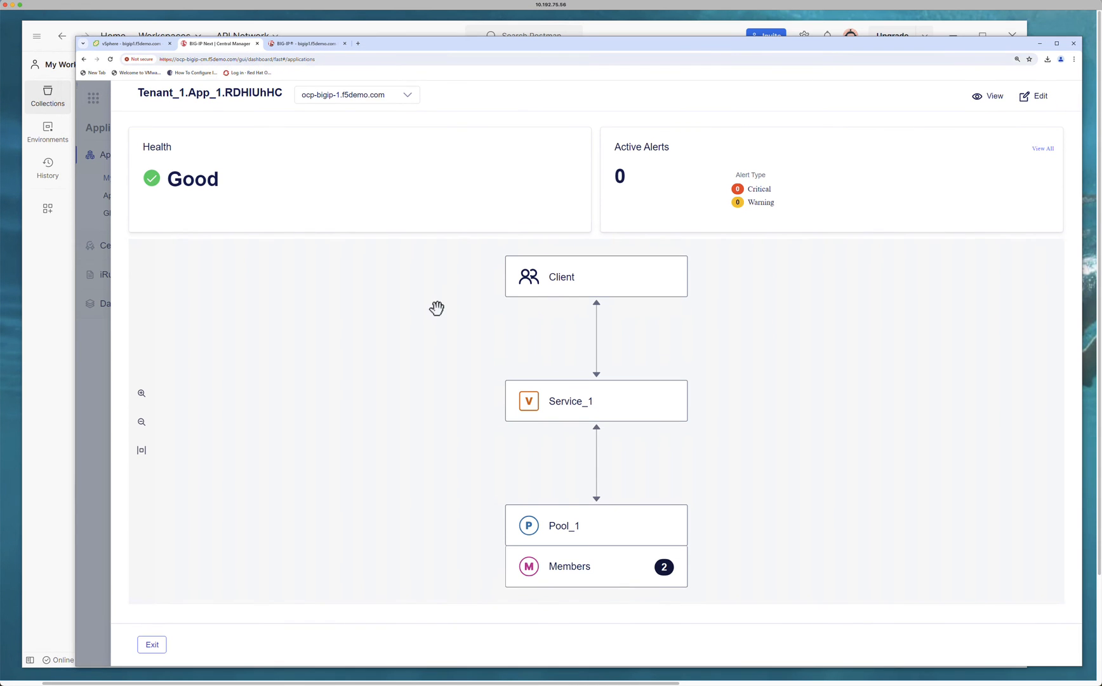
left_click(152, 644)
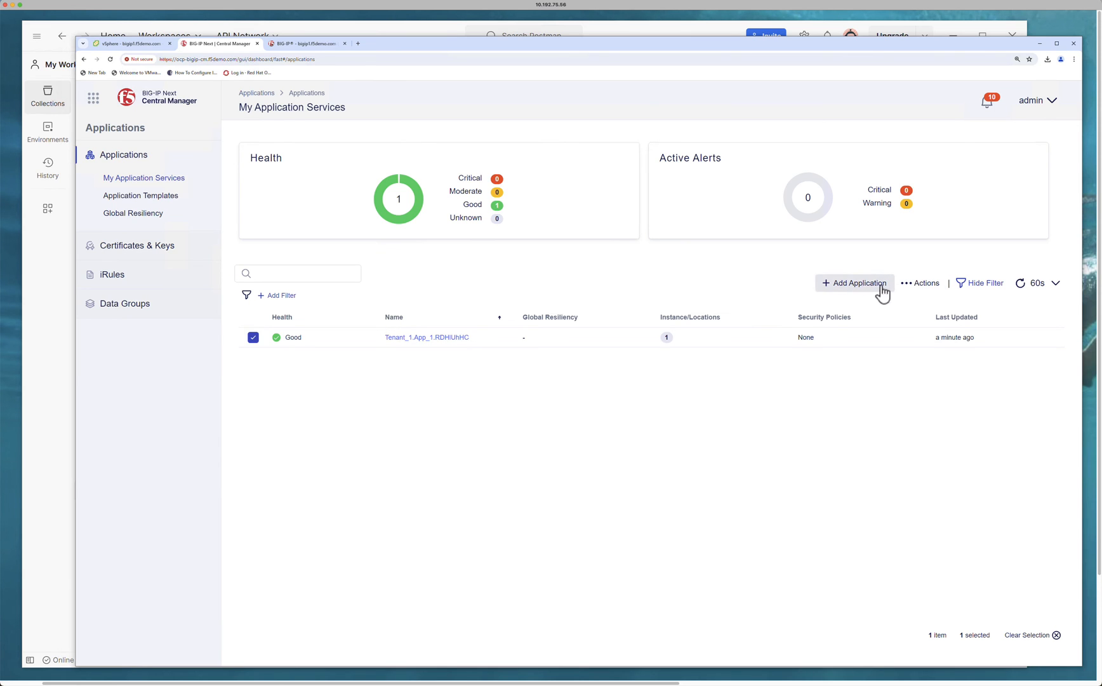
View the actions available for the selected application, and inspect its Service_1 and Pool_1 topology for all instances
left_click(912, 284)
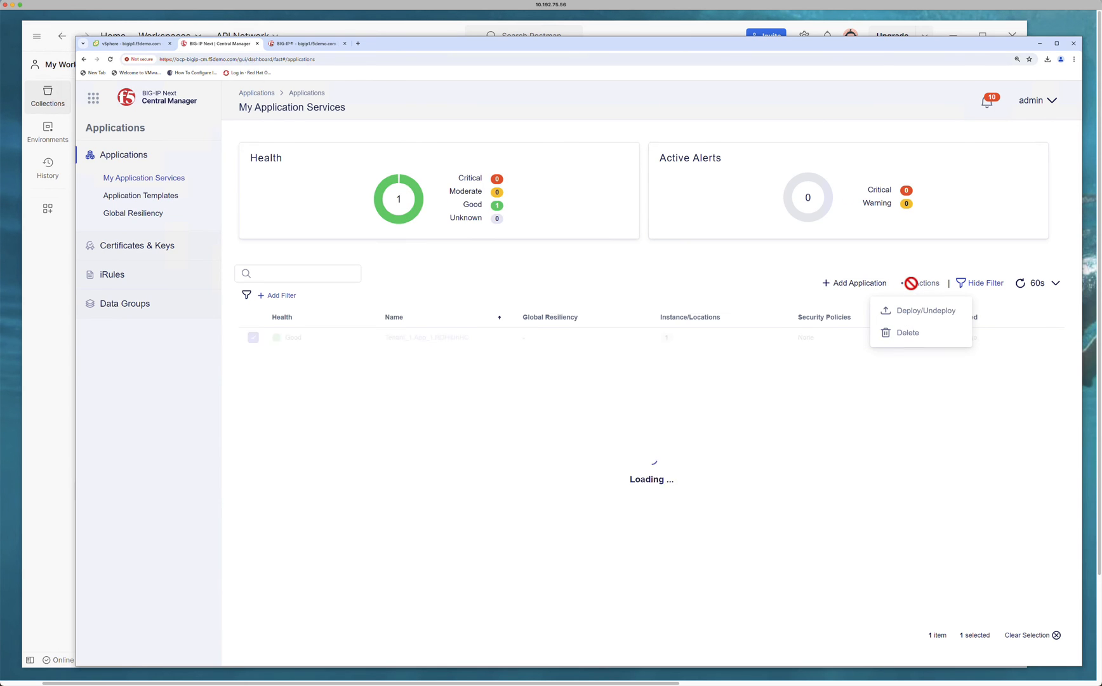
left_click(867, 428)
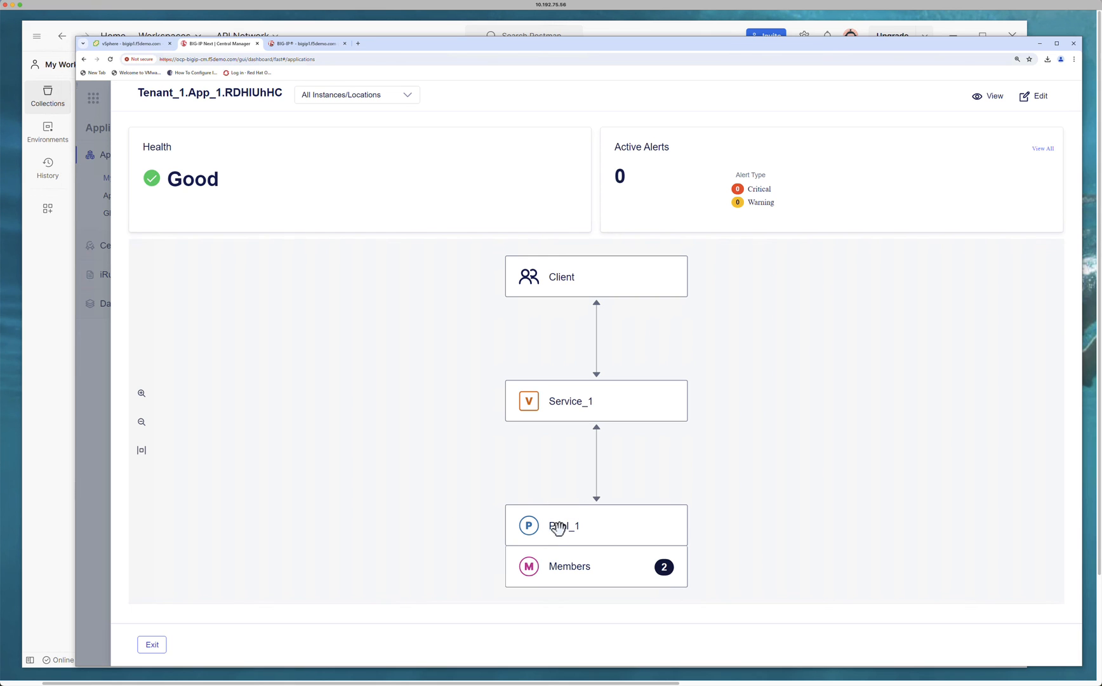
scroll(576, 559, "down", 1)
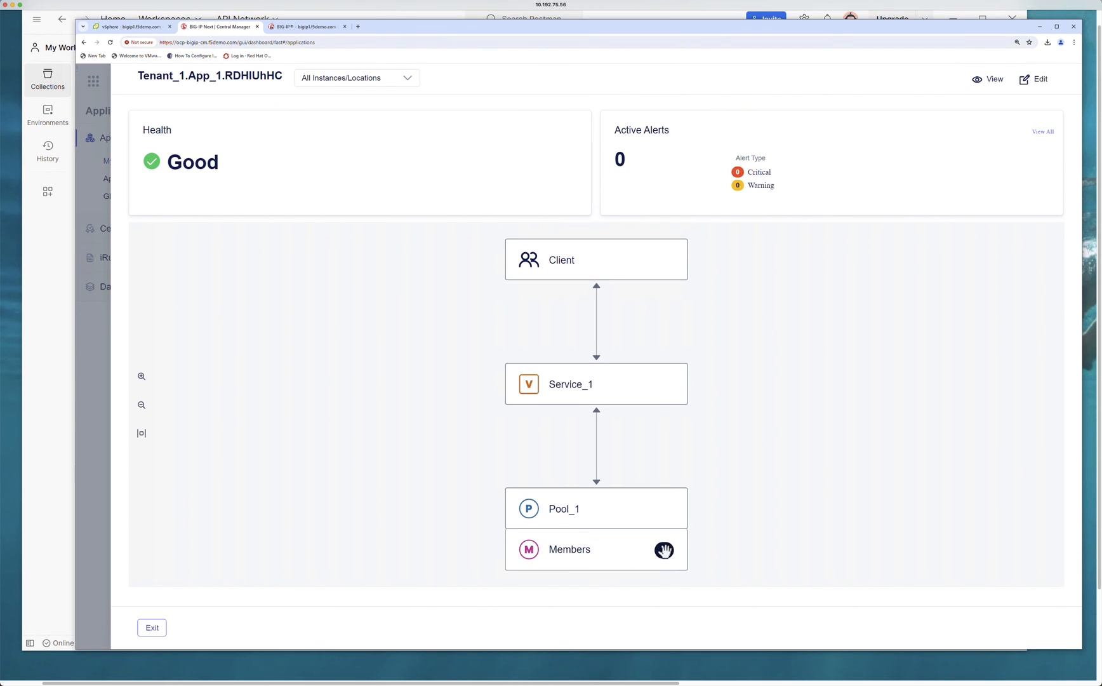
scroll(664, 549, "up", 2)
scroll(669, 516, "up", 1)
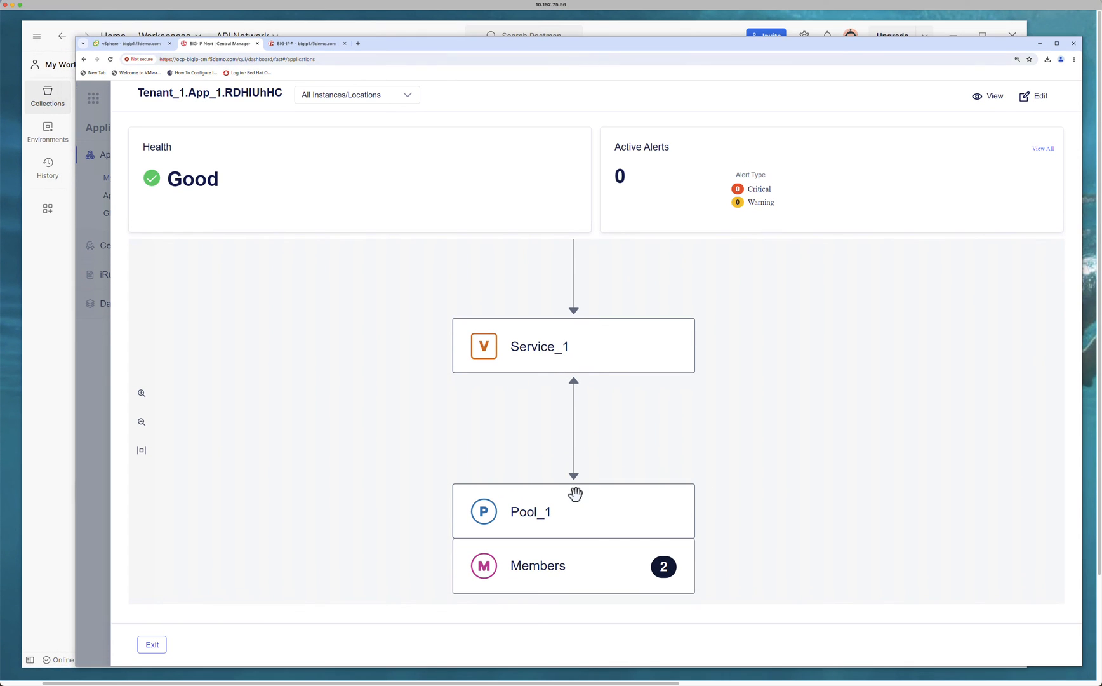
left_click(152, 645)
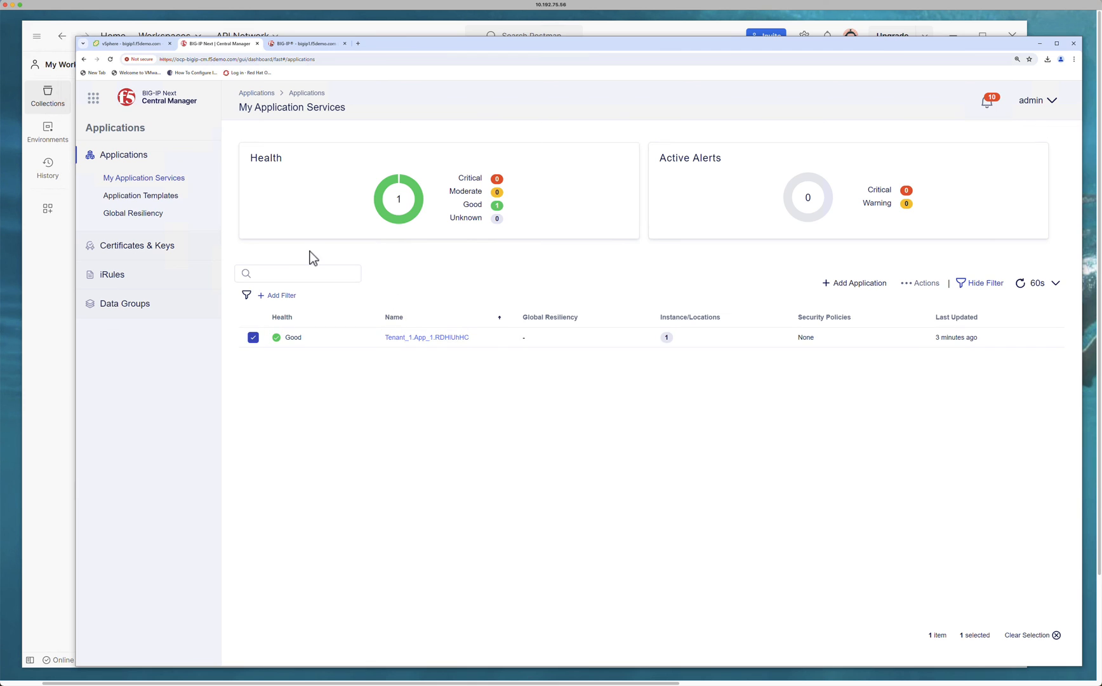
Switch to Postman, try the Application Compatibility (AS3) Get Config request, and send the Login (deployment info) request to renew the access token
left_click(53, 325)
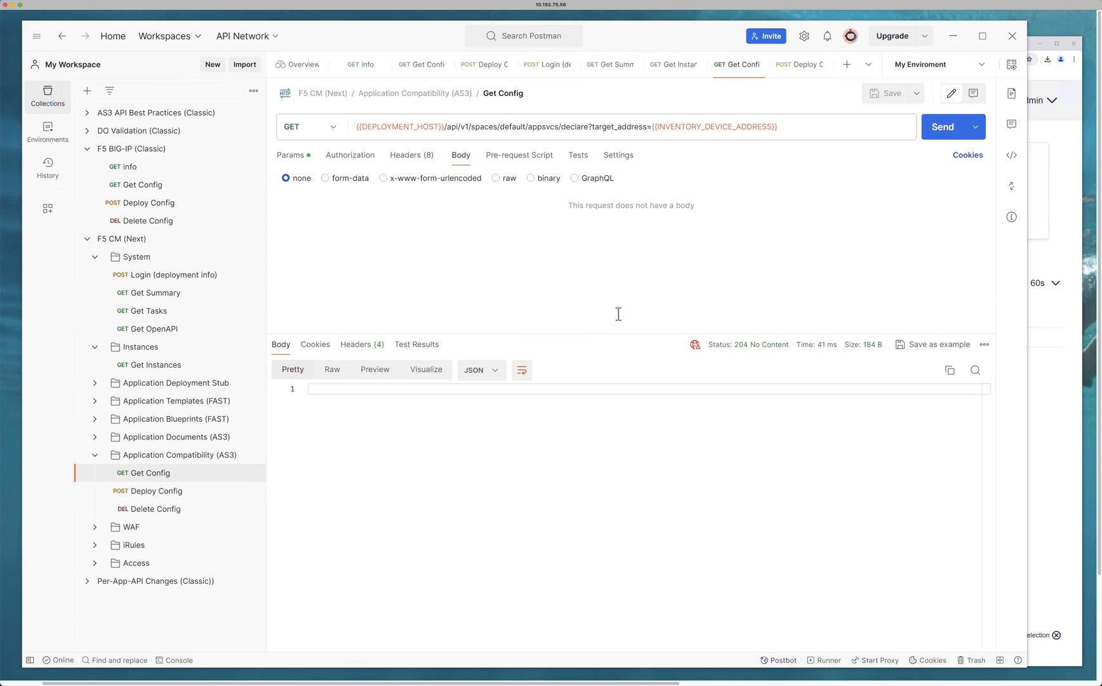
left_click(949, 135)
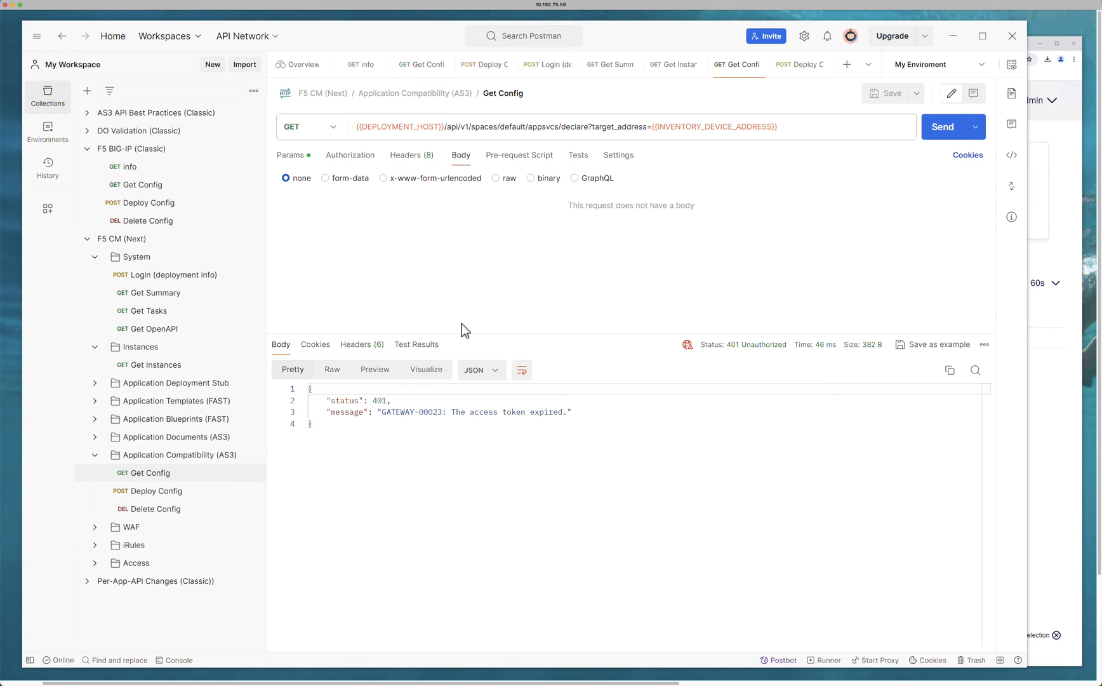
left_click(153, 277)
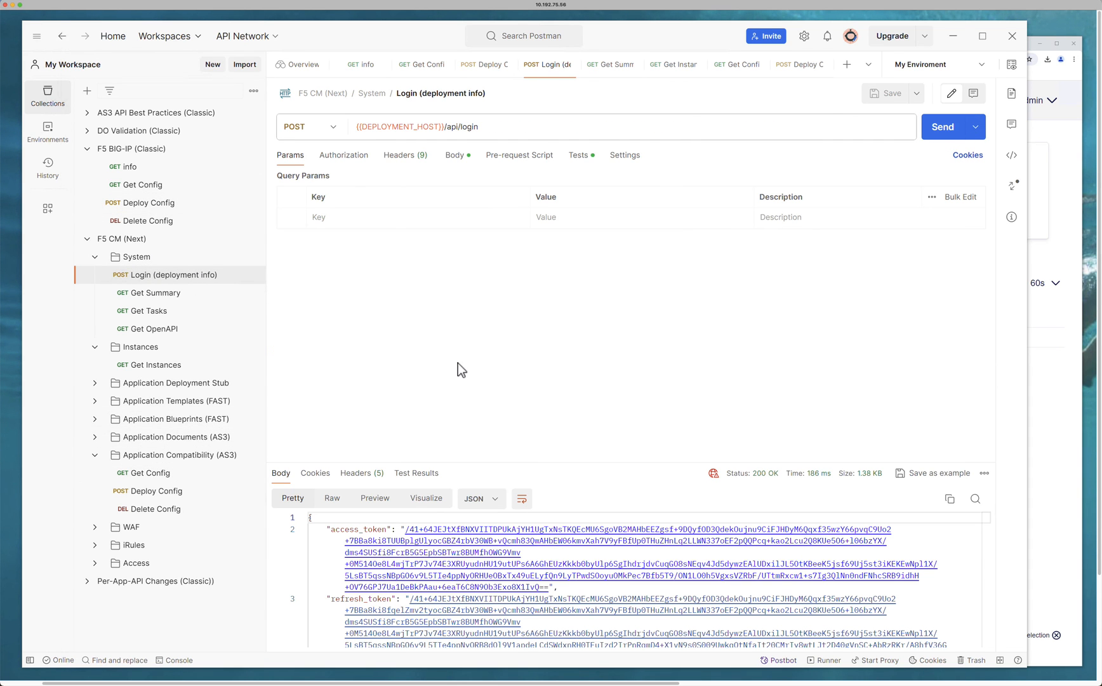
key("ctrl+Return")
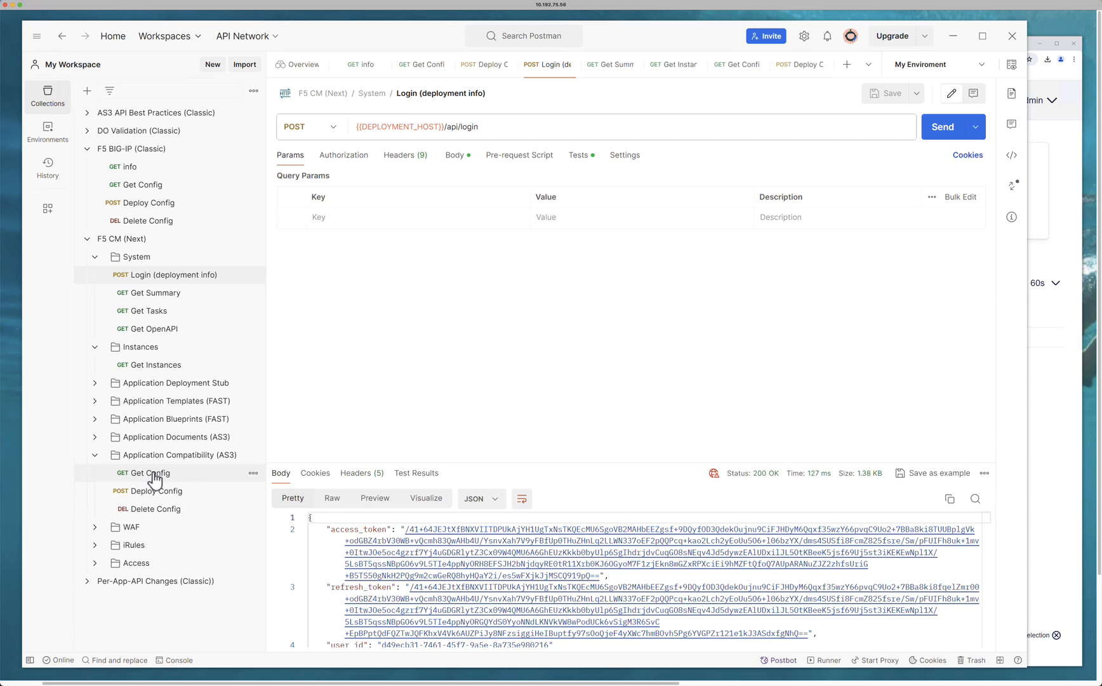
Resend the Application Compatibility (AS3) Get Config request and examine the Tenant_1 and App_1 blocks and target address in its response
left_click(153, 473)
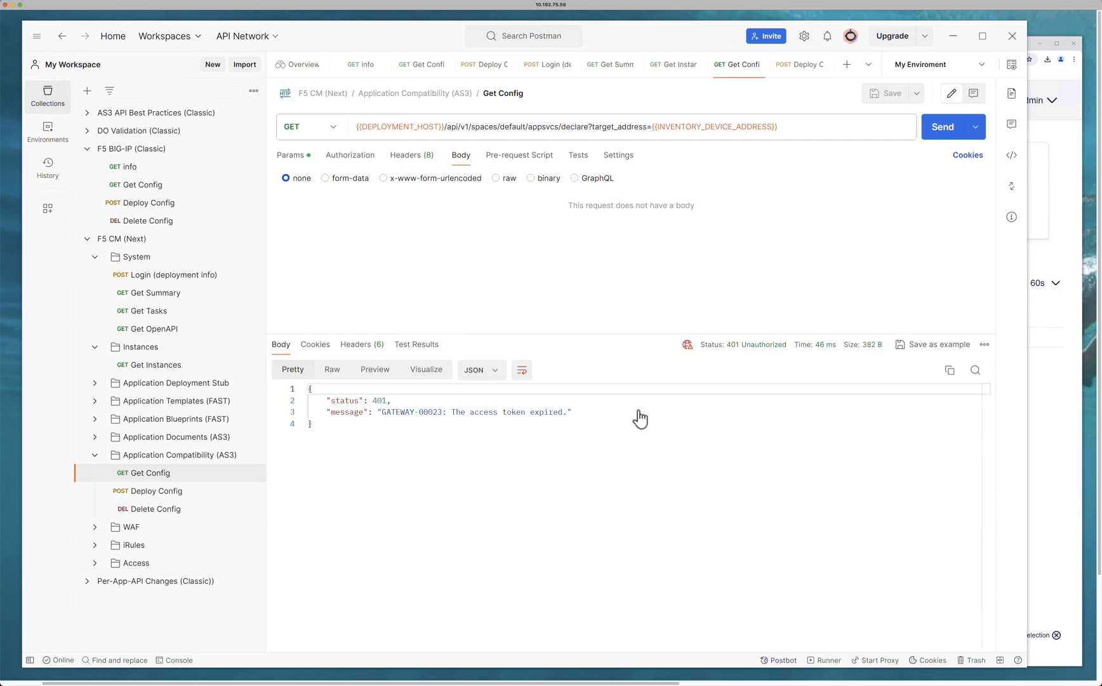
key("ctrl+Return")
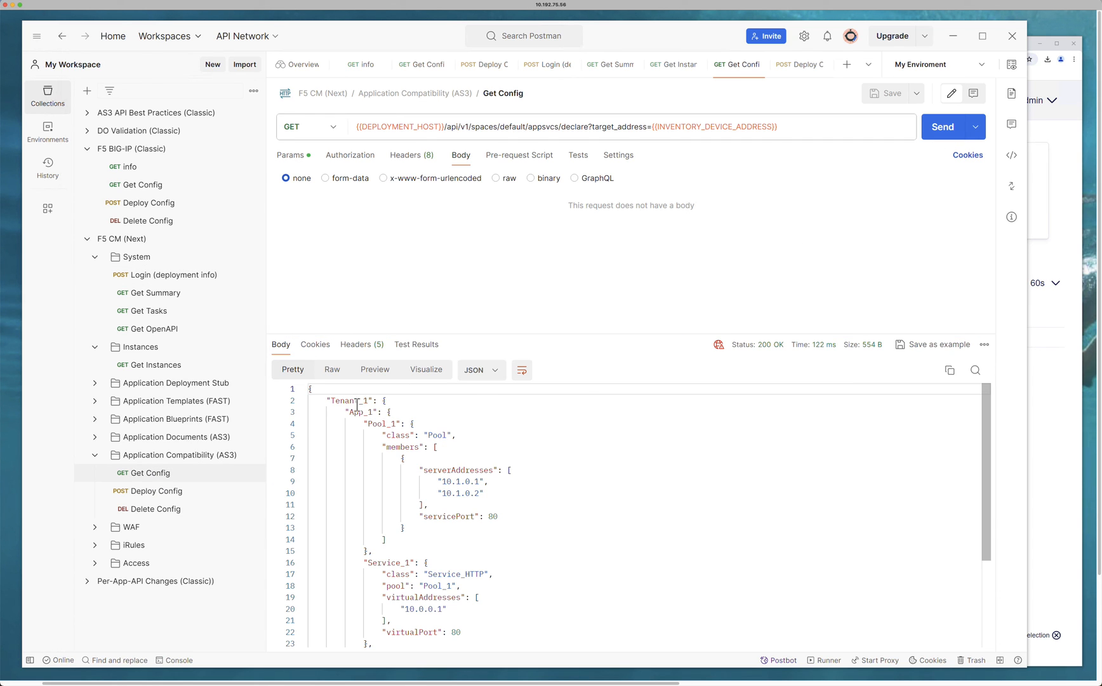
left_click(303, 401)
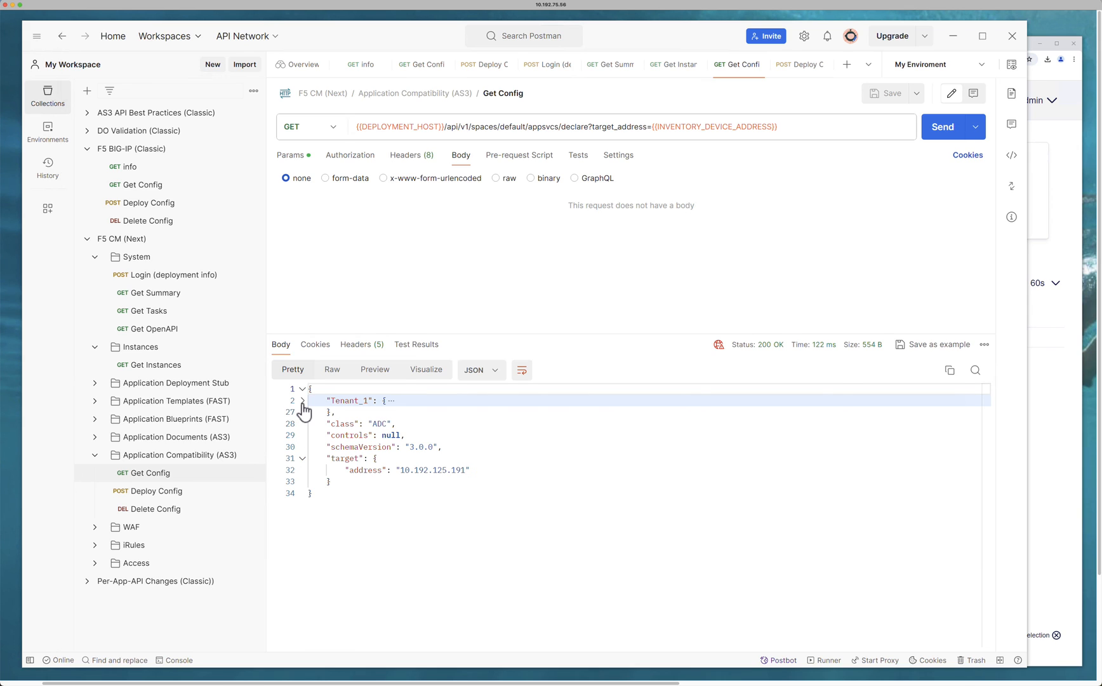
left_click(303, 401)
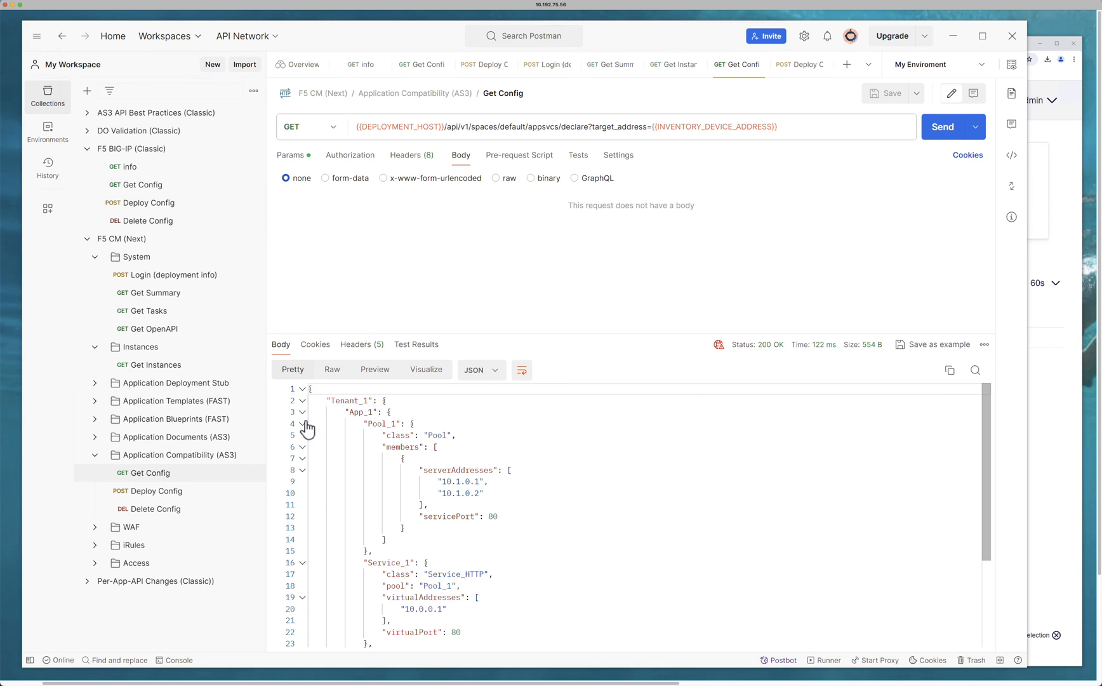
left_click(303, 412)
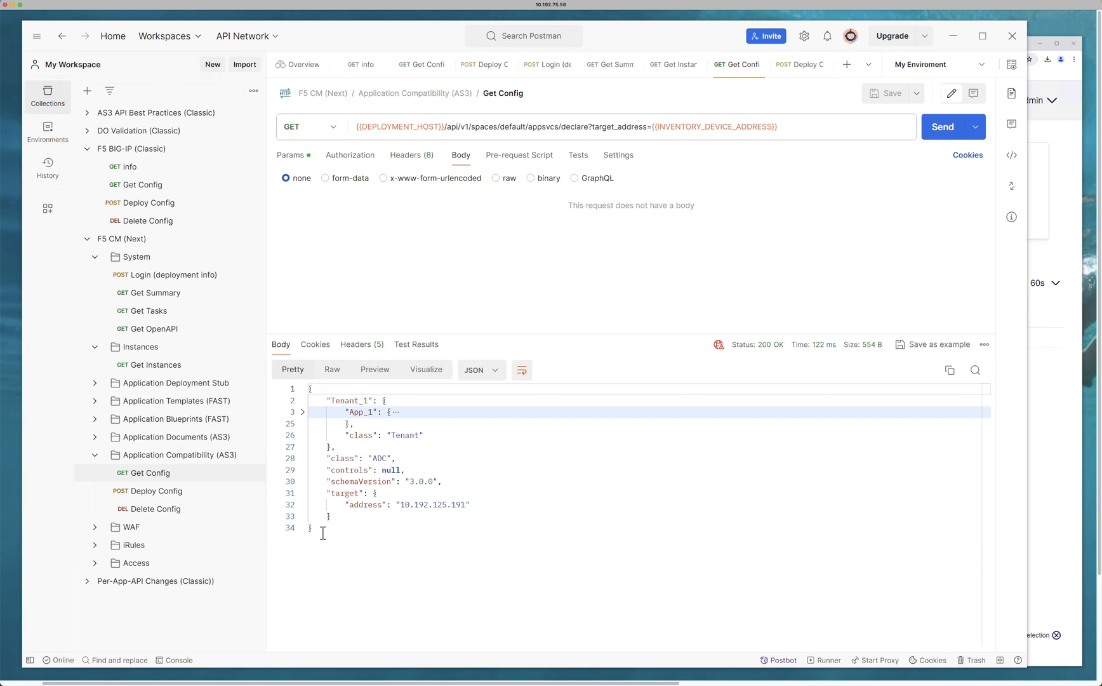
Send the F5 BIG-IP (Classic) Get Config request and examine the Tenant_1 and App_1 blocks in its response
left_click(147, 188)
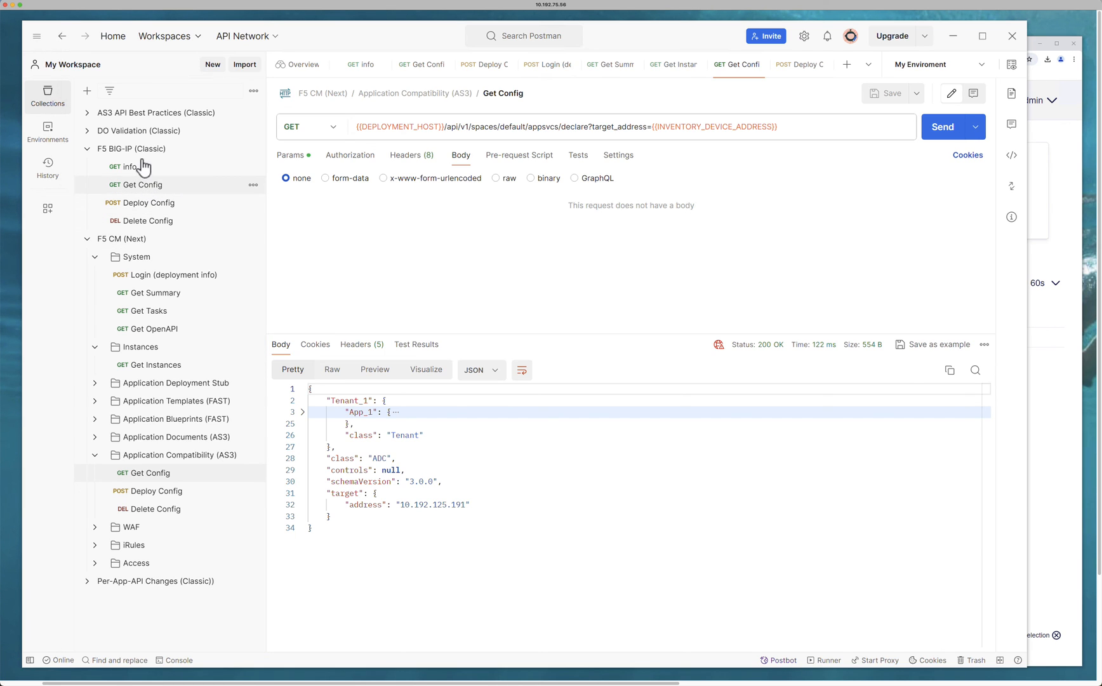
left_click(942, 135)
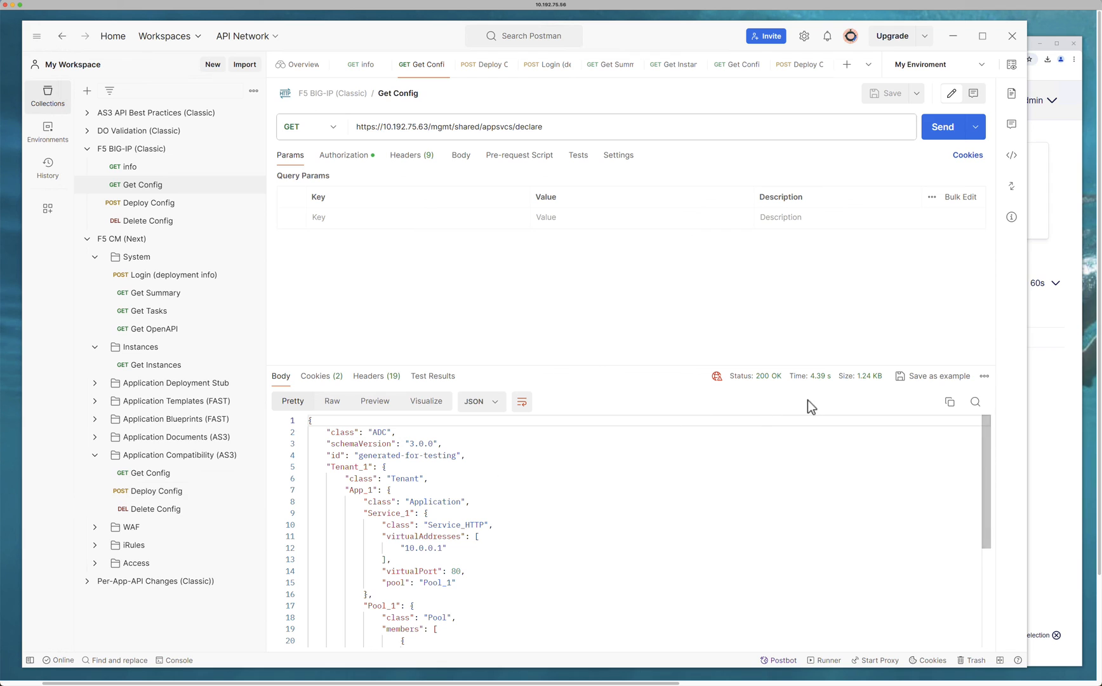
left_click(303, 468)
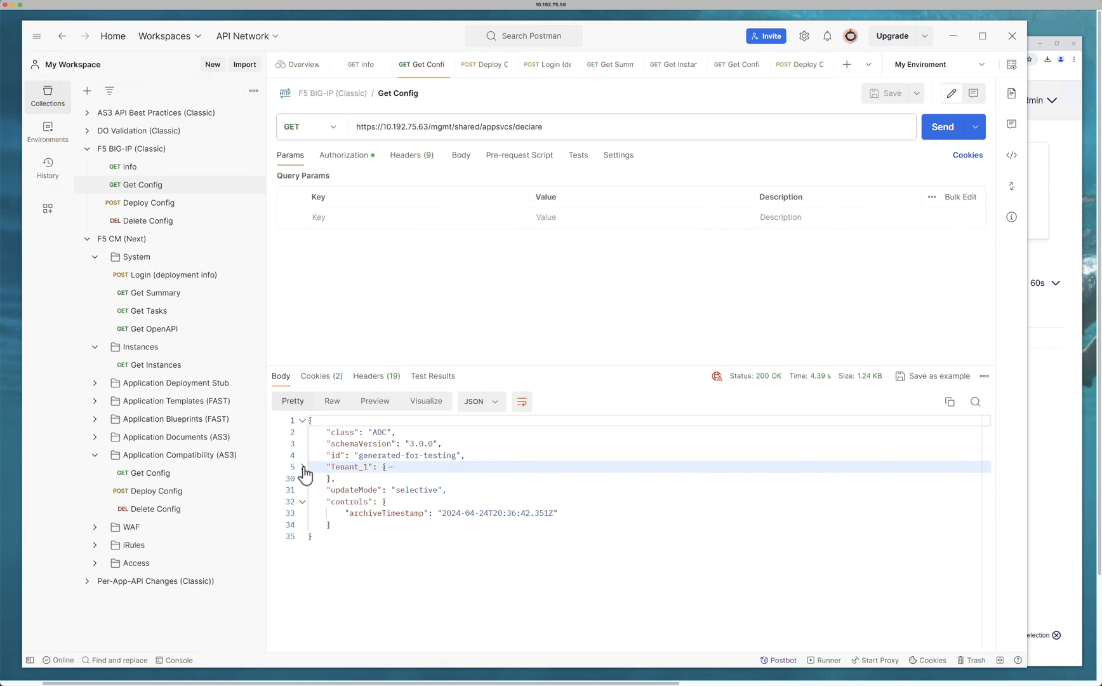
left_click(303, 468)
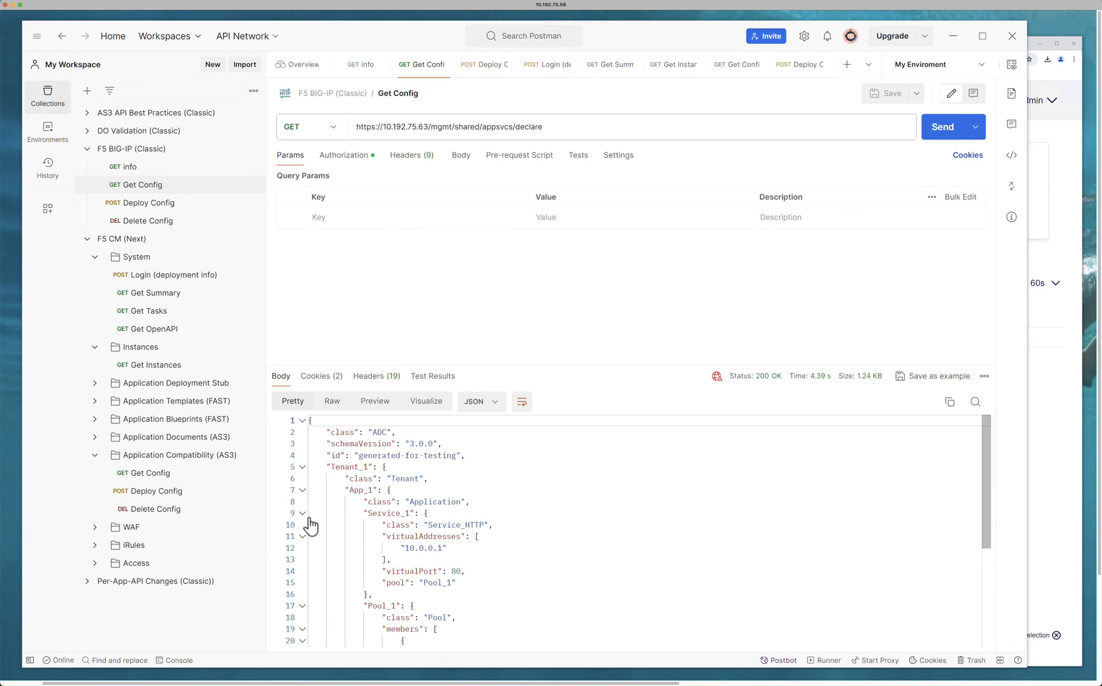
left_click(302, 490)
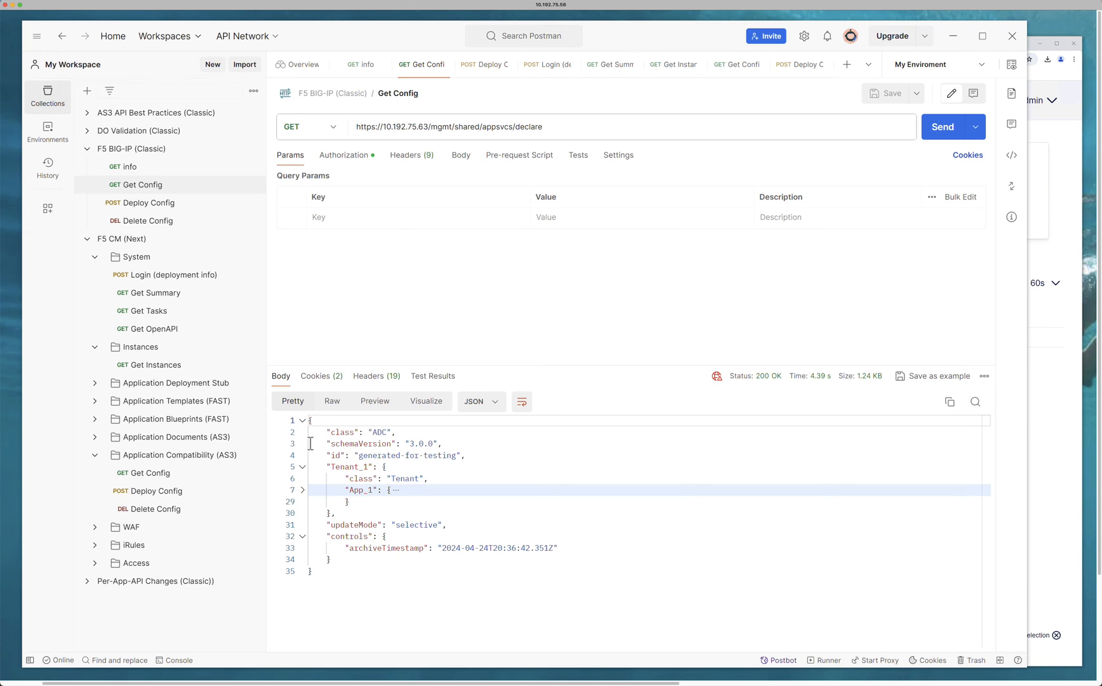
Send the Application Compatibility (AS3) Get Config request for F5 CM (Next) again and check its response time breakdown
left_click(157, 478)
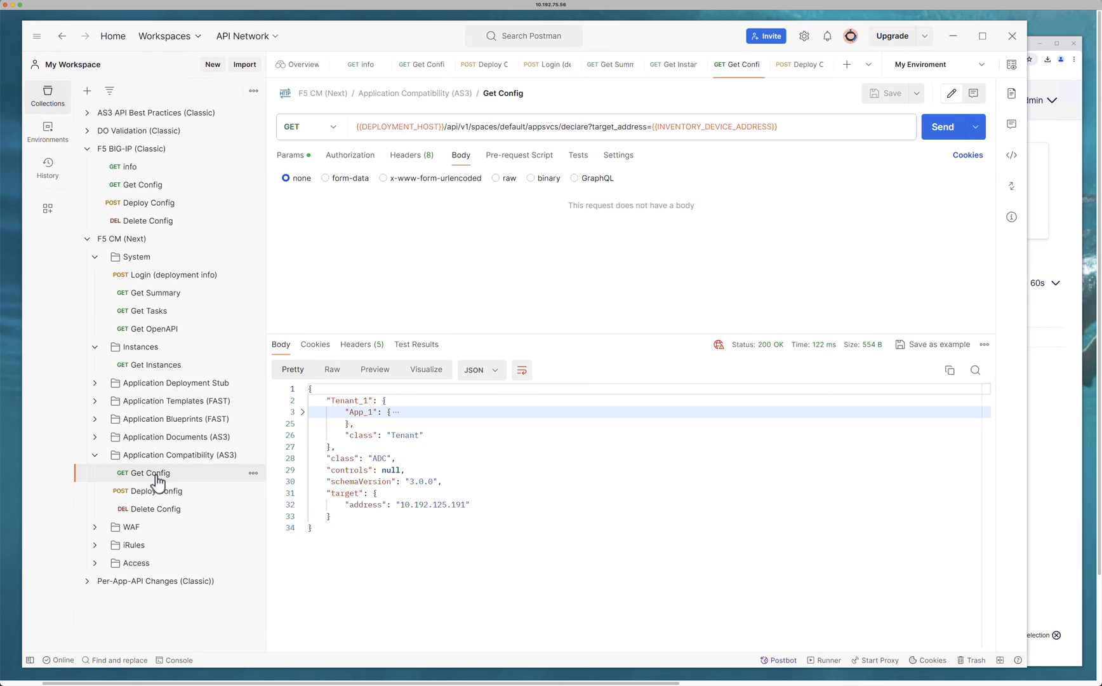
left_click(943, 127)
mouse_move(790, 349)
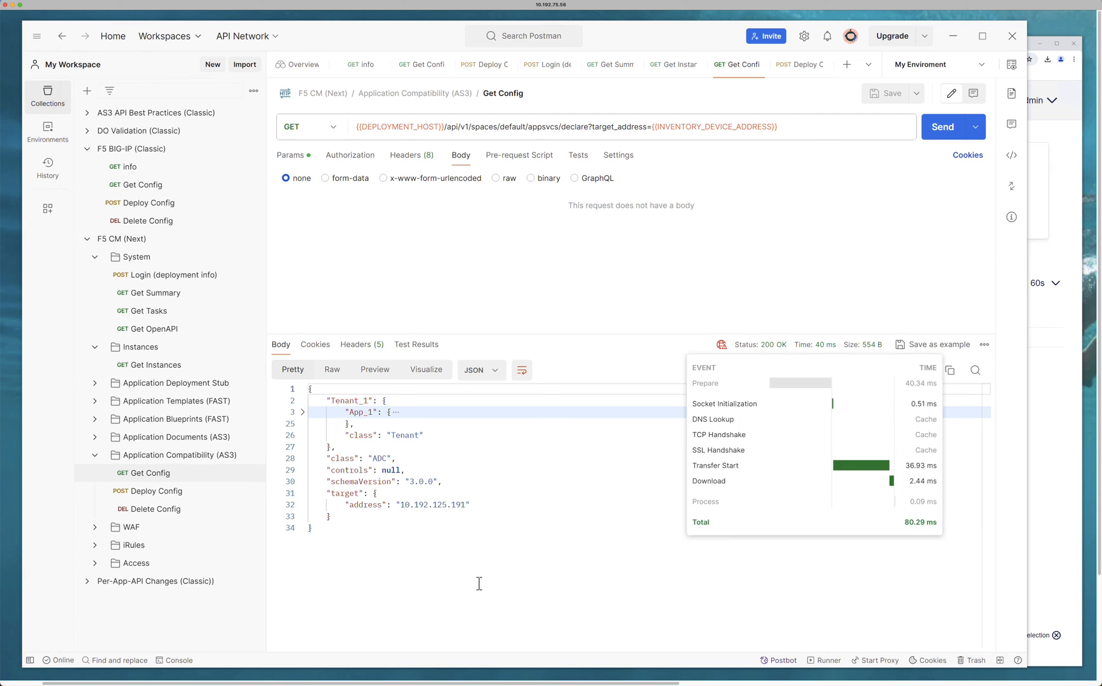